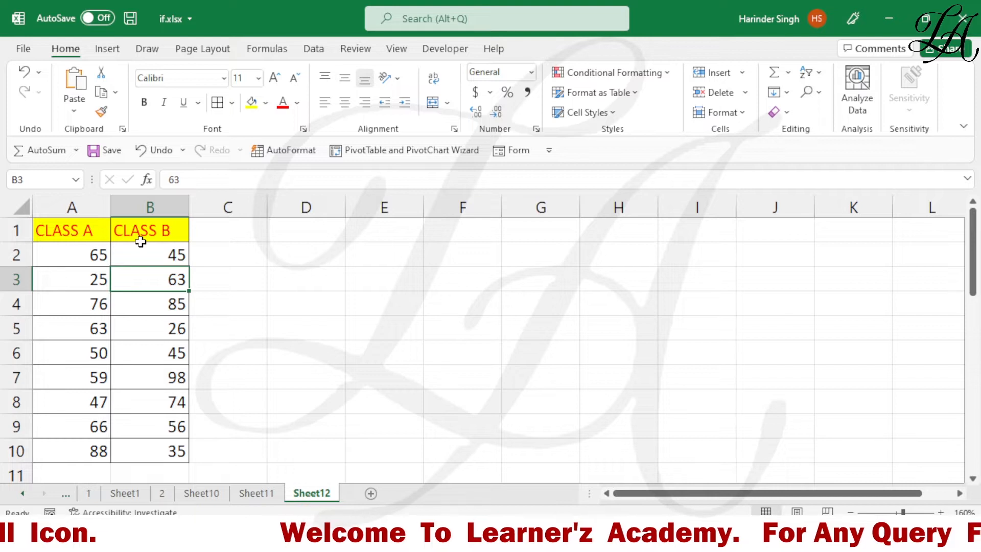
pyautogui.click(96, 259)
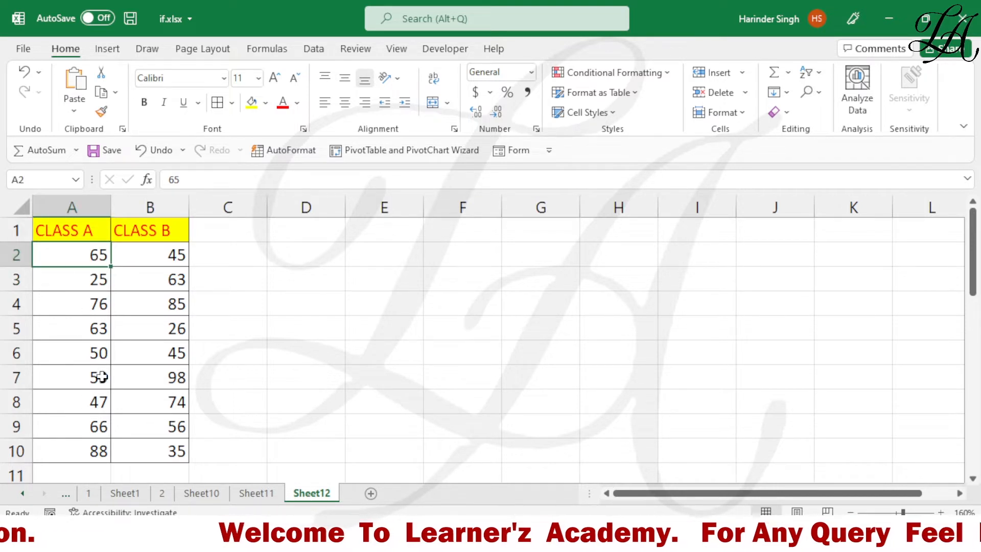
pyautogui.click(164, 283)
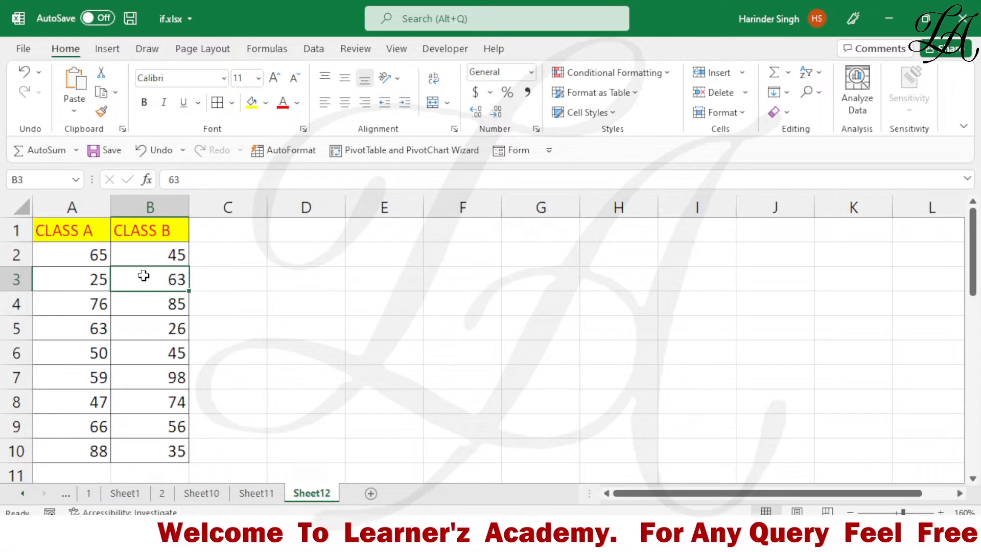
# - Insert a basic line chart comparing the CLASS A and CLASS B scores as two series
pyautogui.click(92, 285)
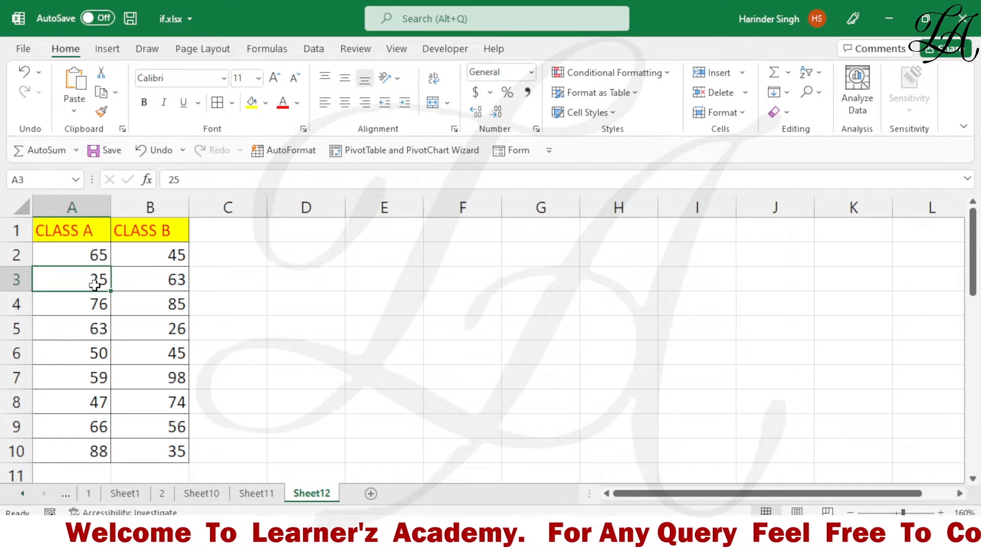
pyautogui.click(109, 49)
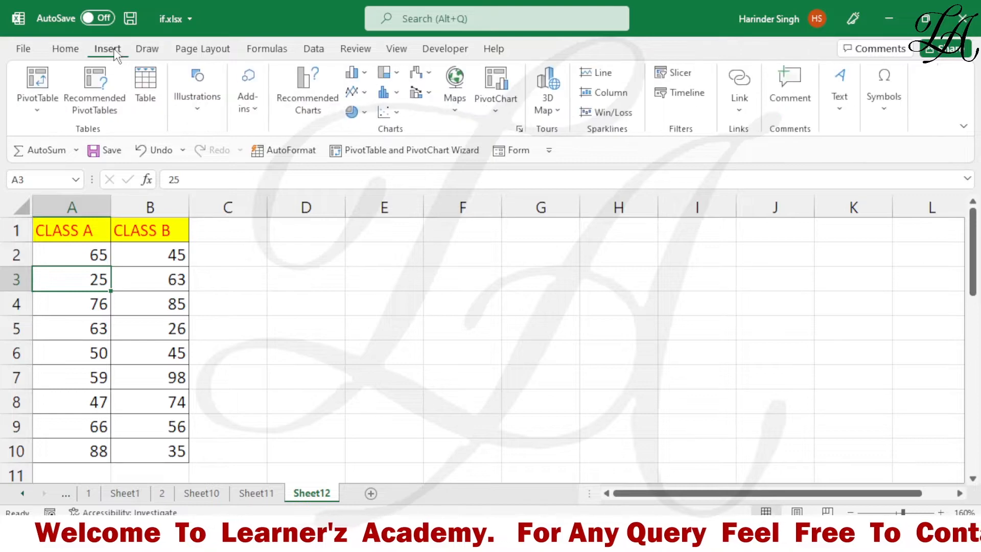
pyautogui.click(389, 112)
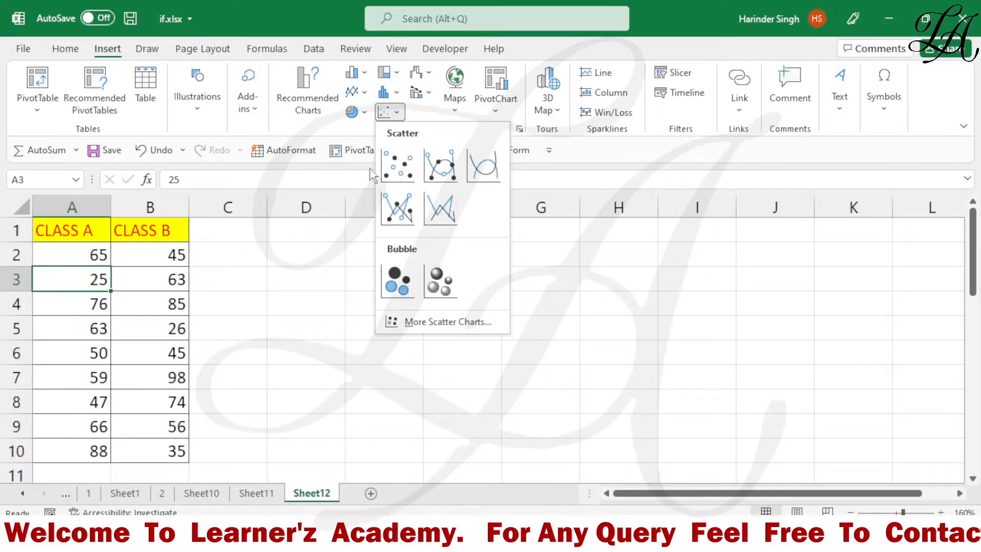
pyautogui.click(420, 322)
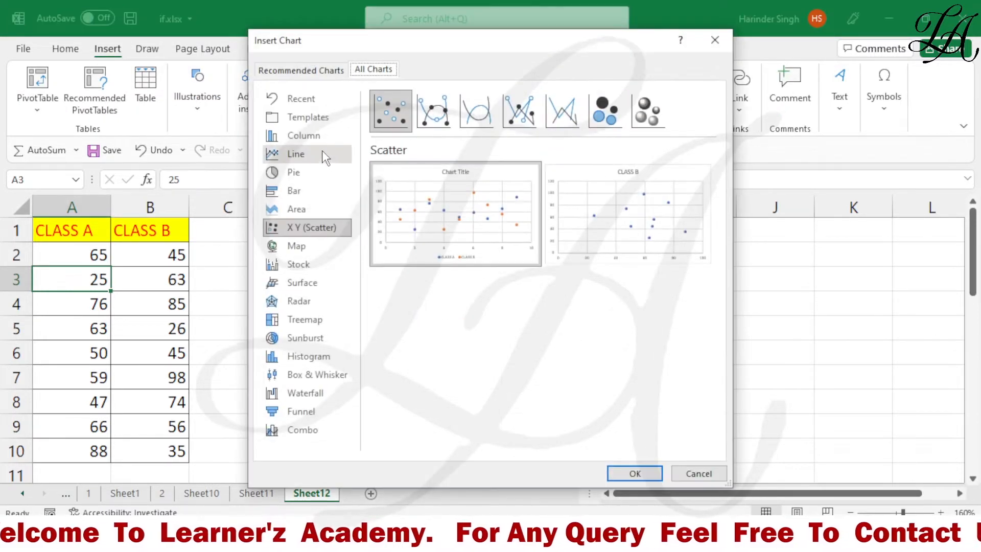
pyautogui.click(309, 154)
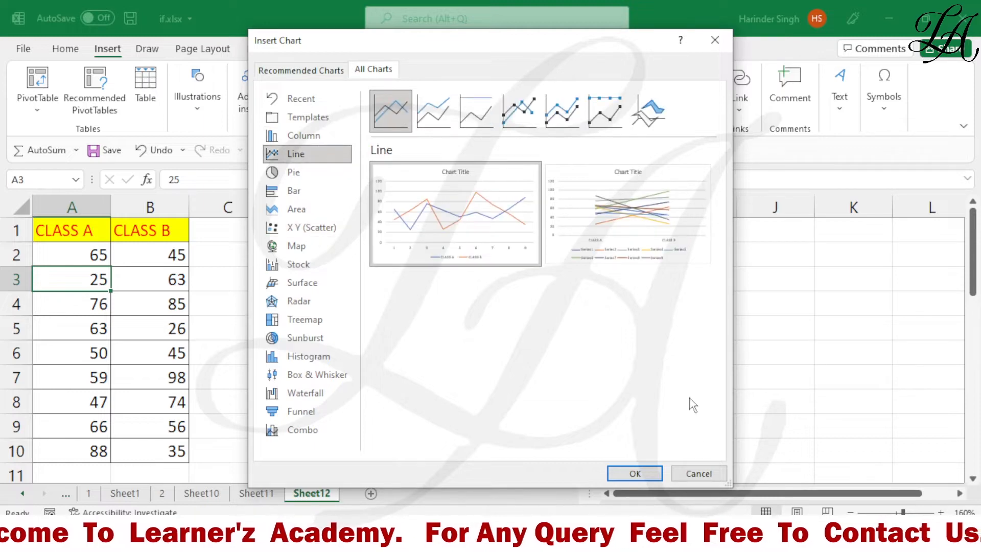
pyautogui.click(609, 474)
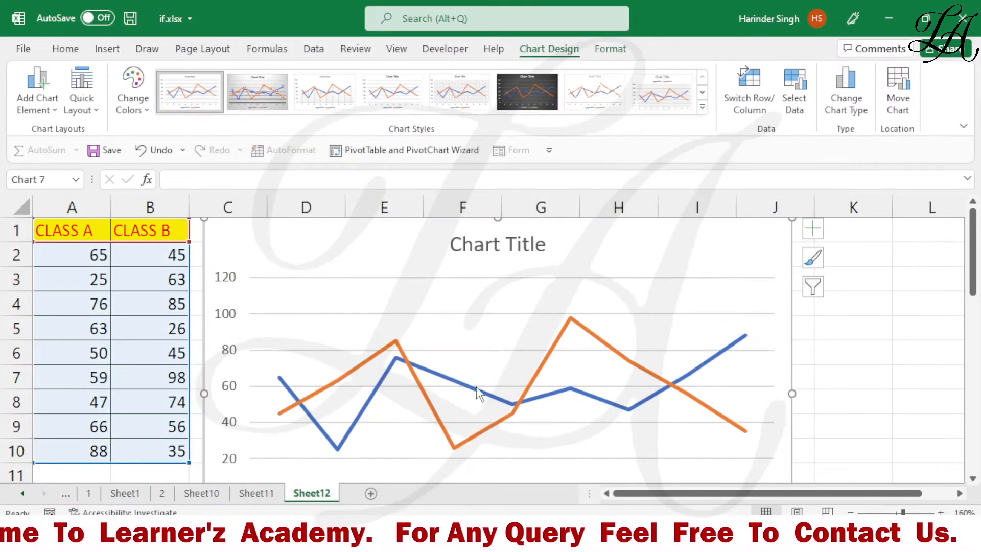
# - Add data labels to the CLASS B series of the line chart
pyautogui.scroll(-1, 493, 364)
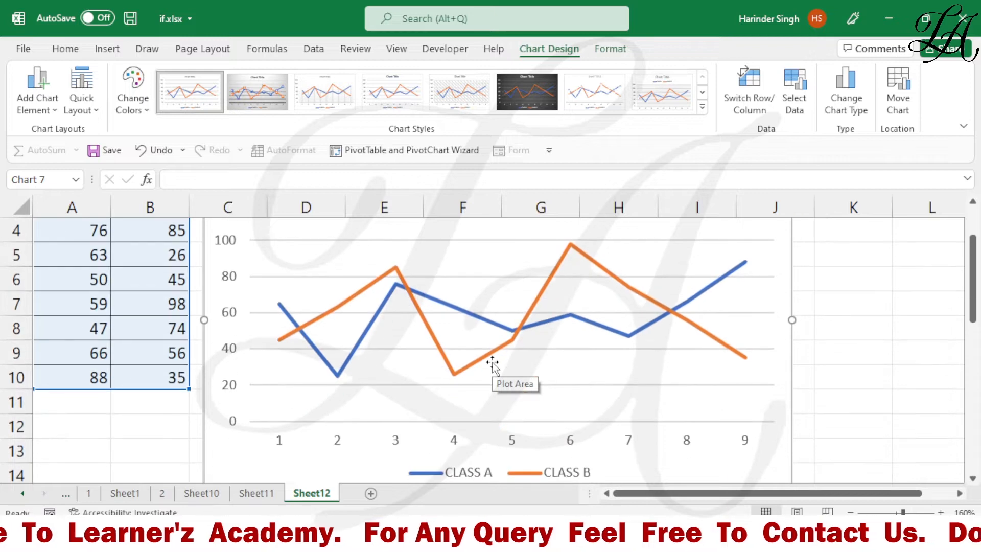
pyautogui.scroll(-1, 493, 364)
pyautogui.scroll(1, 492, 366)
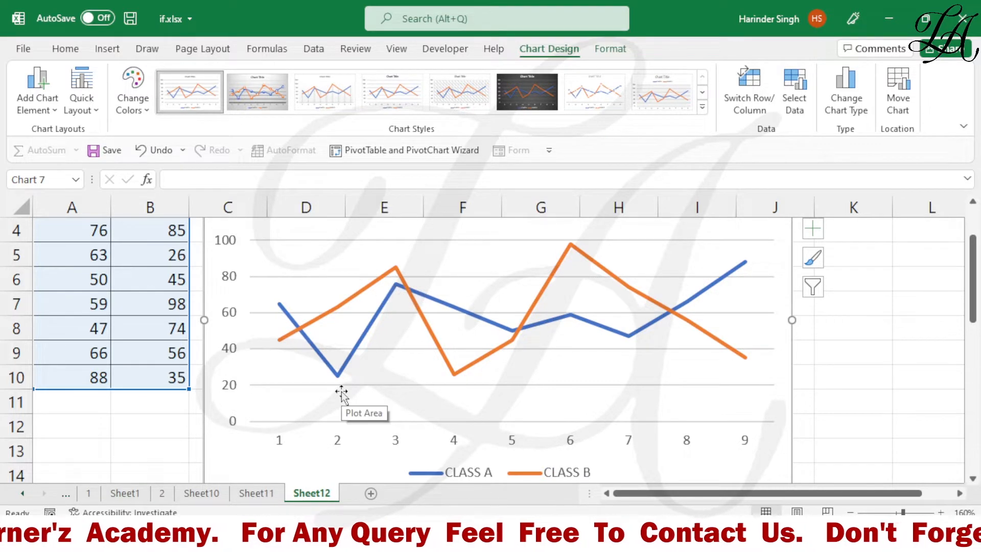
pyautogui.click(284, 341)
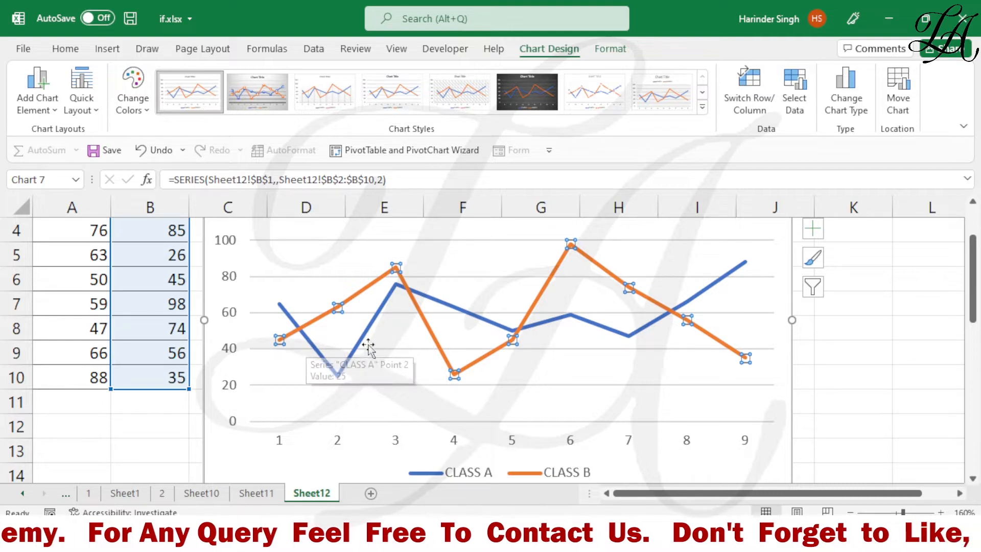
pyautogui.rightClick(398, 271)
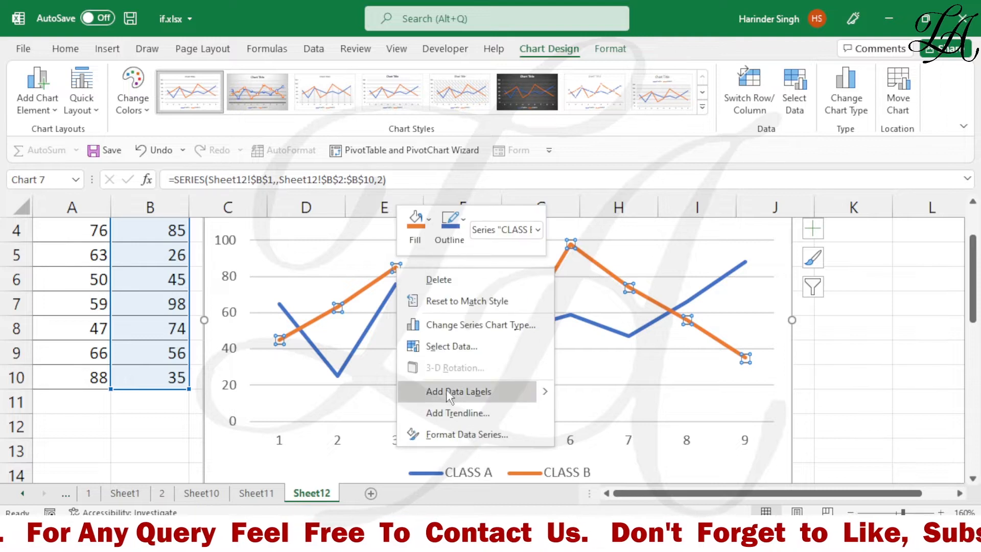
pyautogui.click(447, 392)
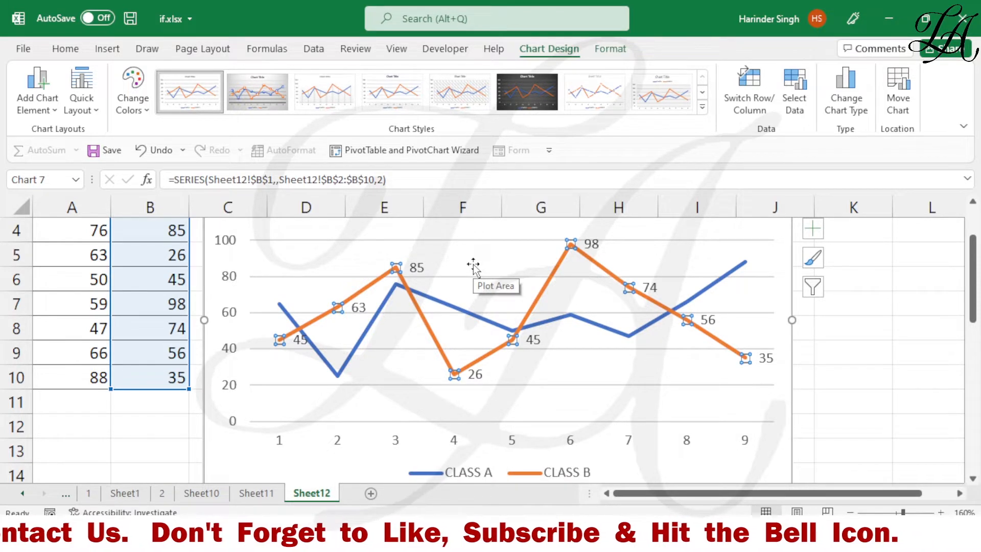
# - Delete the line chart from the sheet
pyautogui.scroll(1, 652, 248)
pyautogui.click(644, 251)
pyautogui.press('Delete')
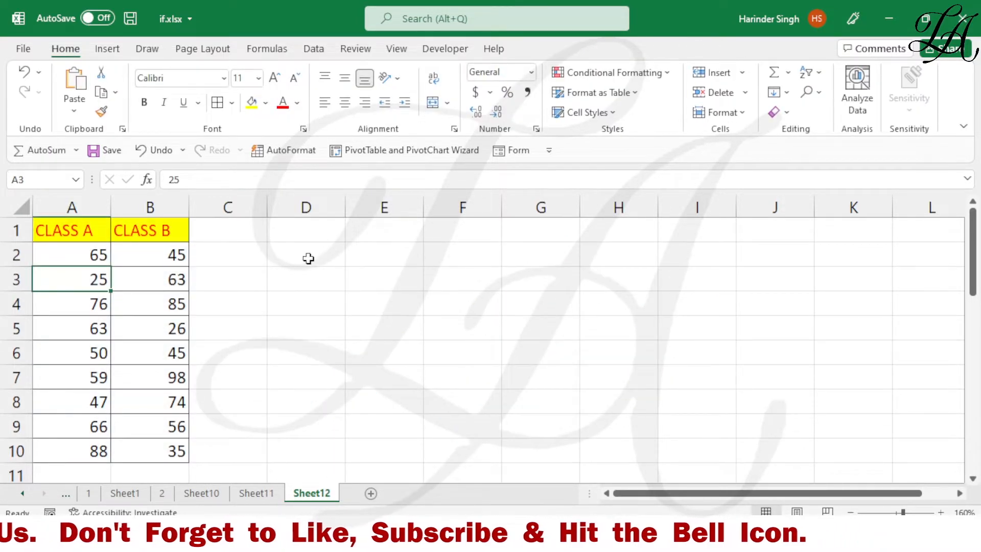
pyautogui.click(308, 259)
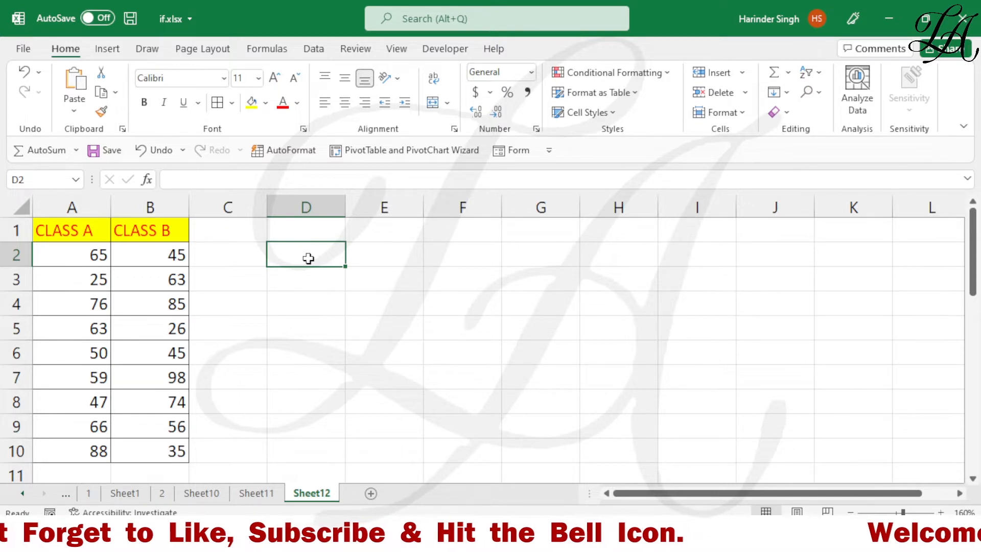
pyautogui.click(87, 258)
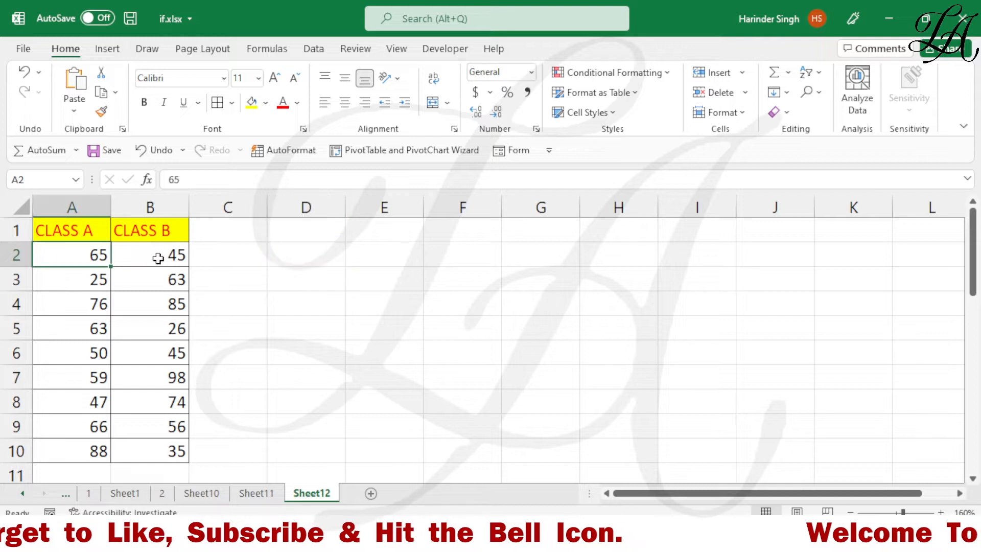
pyautogui.click(159, 258)
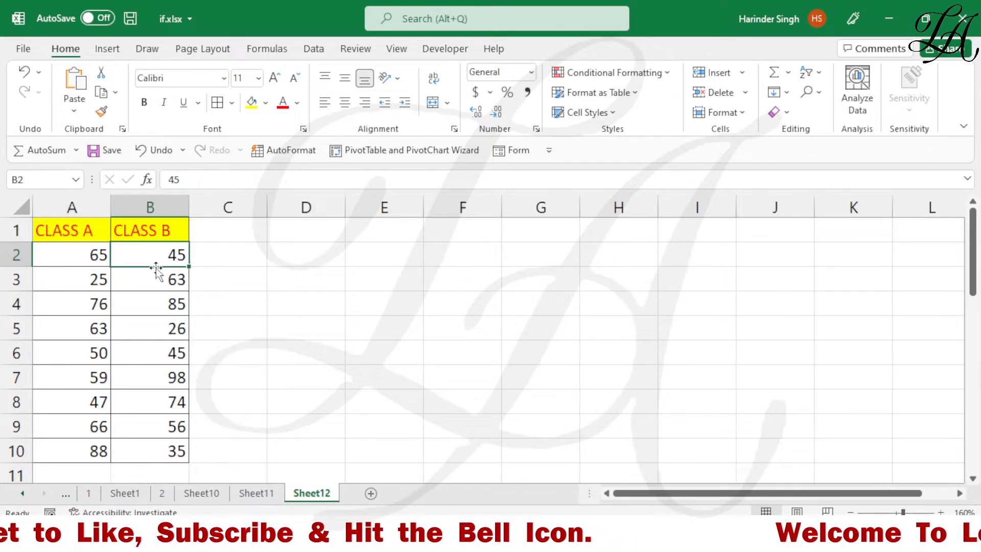
pyautogui.click(315, 260)
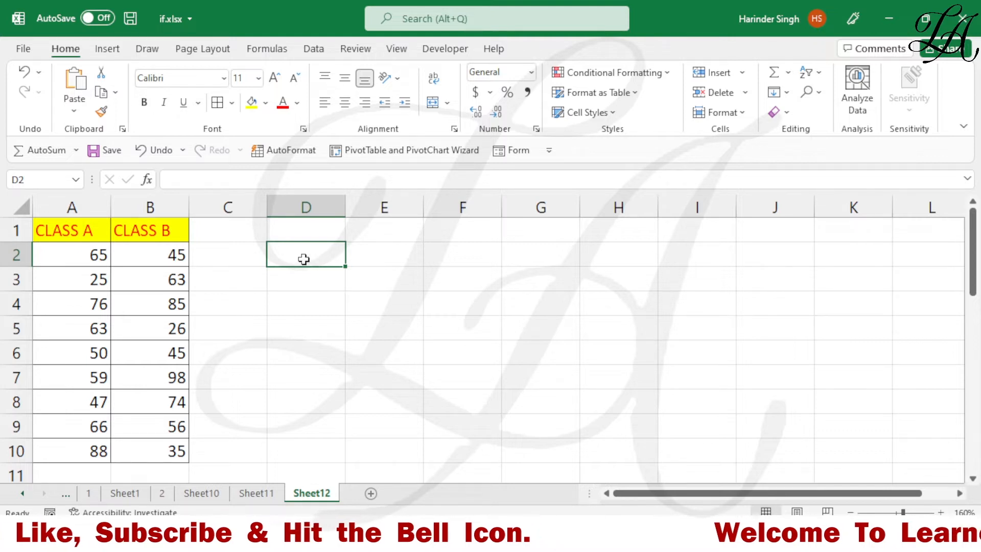
# - Insert a markers-only scatter chart from the CLASS A and CLASS B data
pyautogui.click(151, 259)
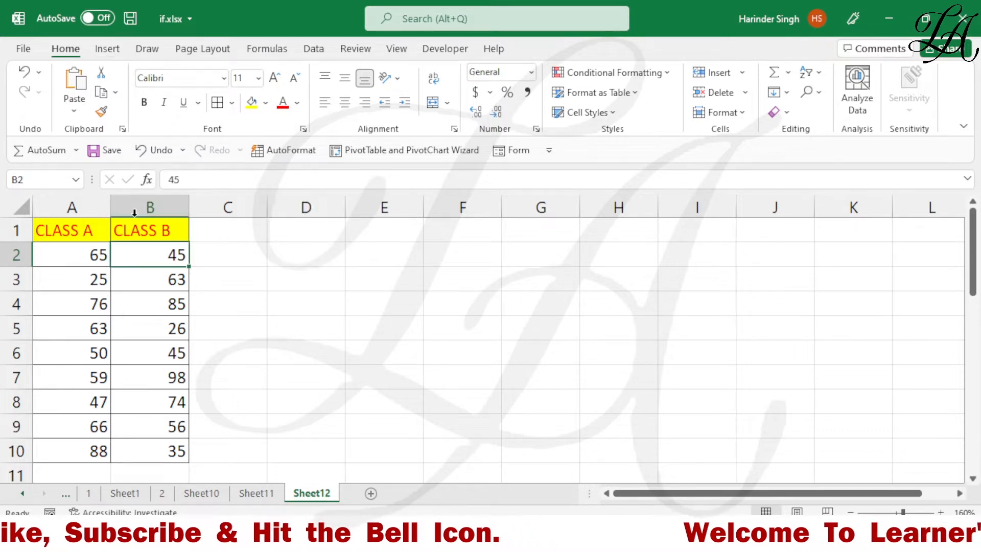
pyautogui.click(117, 53)
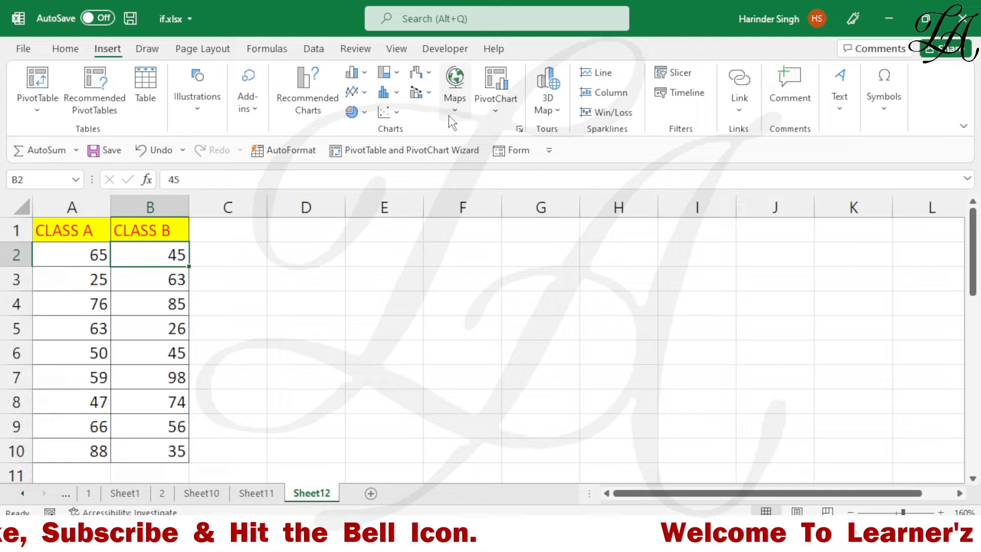
pyautogui.click(398, 114)
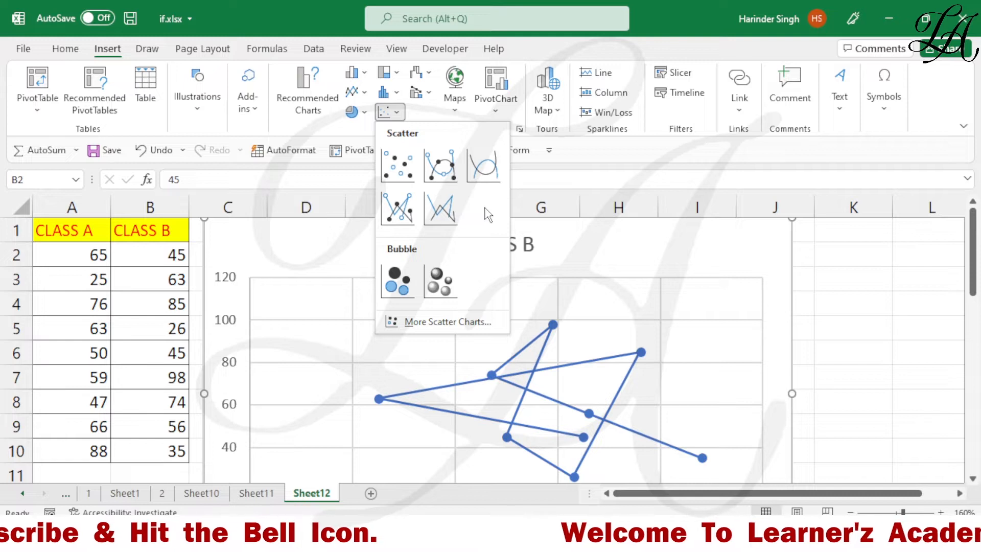
pyautogui.click(402, 172)
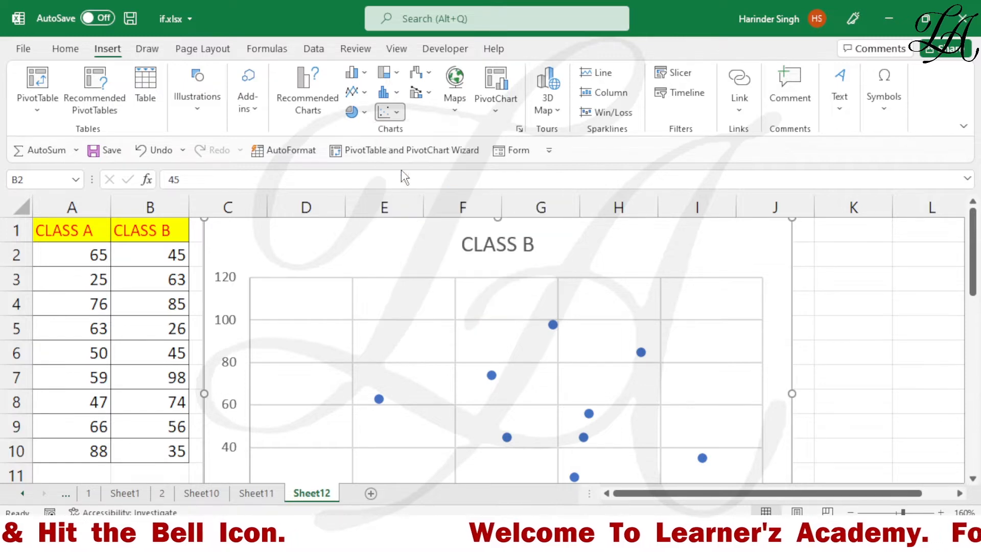
# - Add data labels to the points of the scatter chart's CLASS B series
pyautogui.scroll(-1, 457, 329)
pyautogui.scroll(-1, 458, 330)
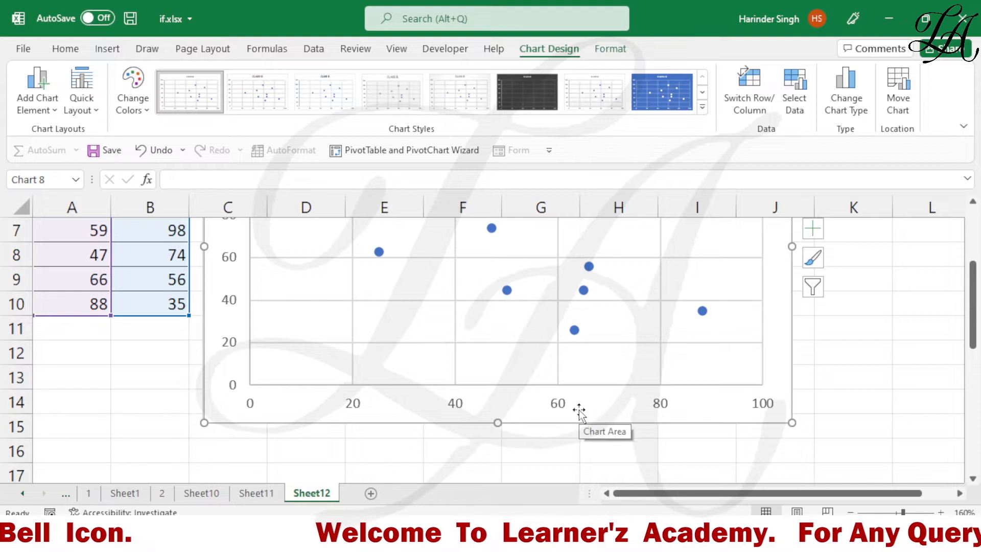
pyautogui.scroll(2, 579, 412)
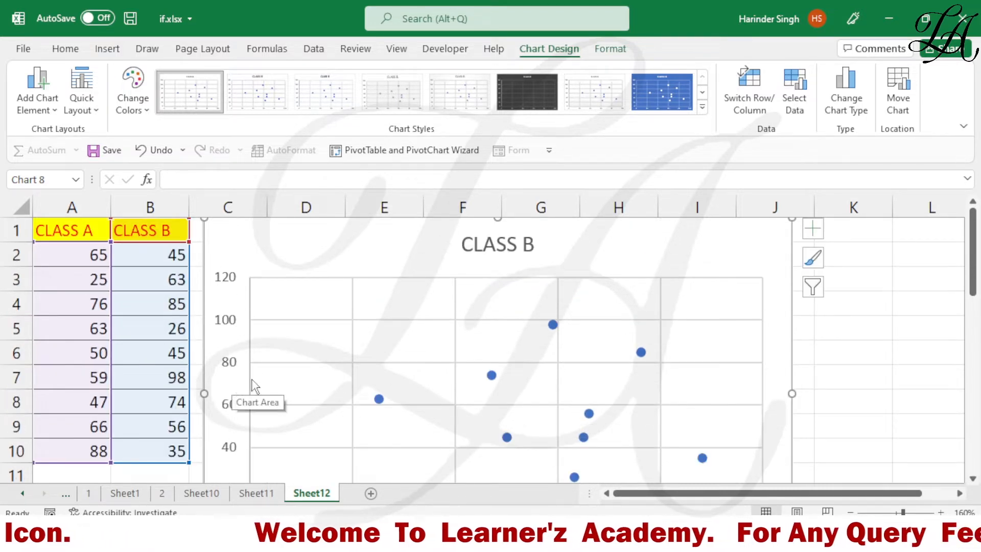
pyautogui.click(379, 400)
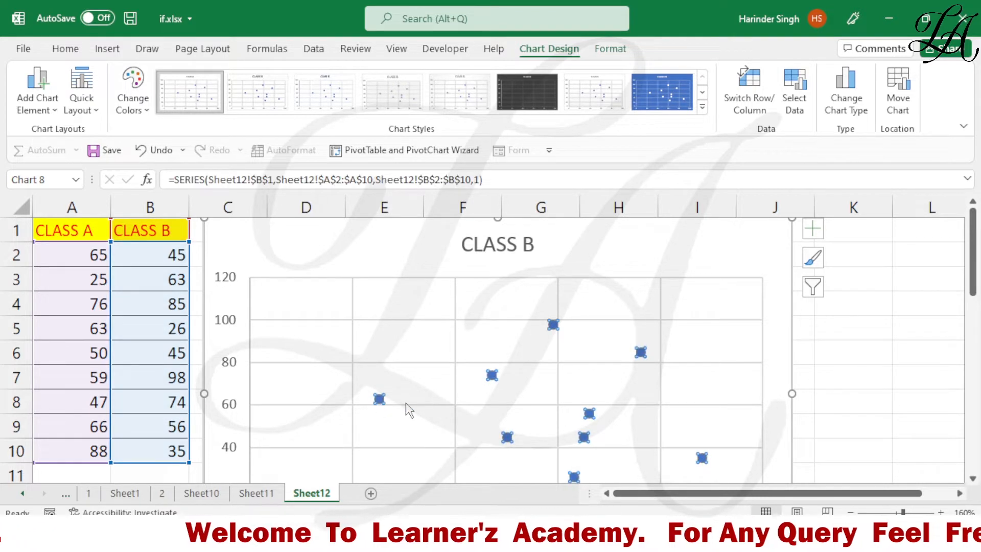
pyautogui.rightClick(379, 399)
pyautogui.click(417, 343)
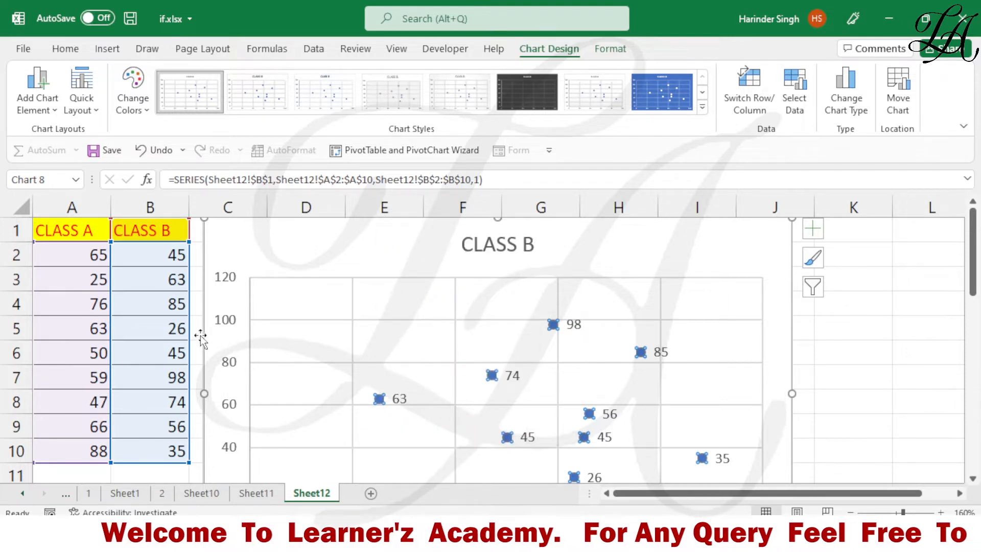
# - Compare the scatter chart's labelled points and axes with the CLASS A and CLASS B values in the table, especially the row 3 pair
pyautogui.scroll(-1, 224, 343)
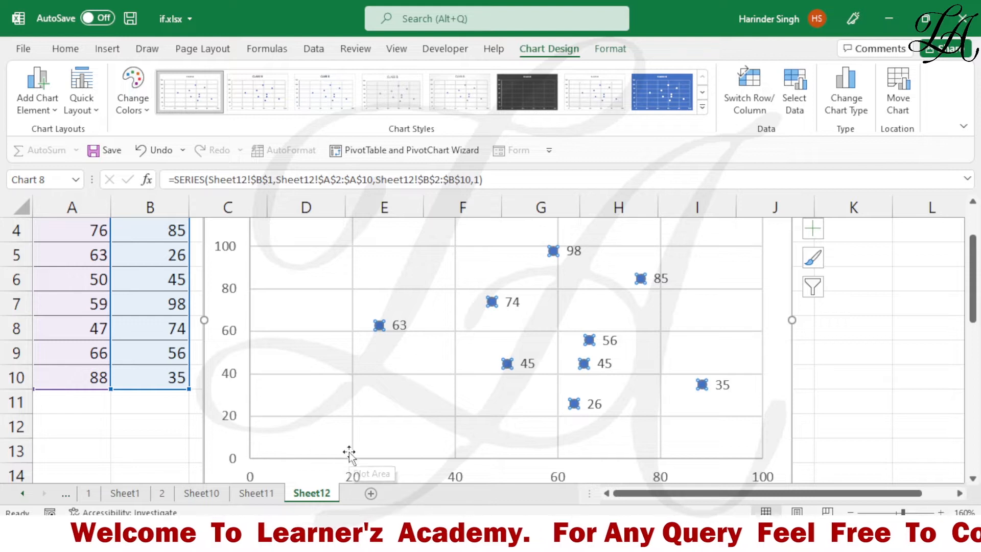
pyautogui.scroll(1, 355, 446)
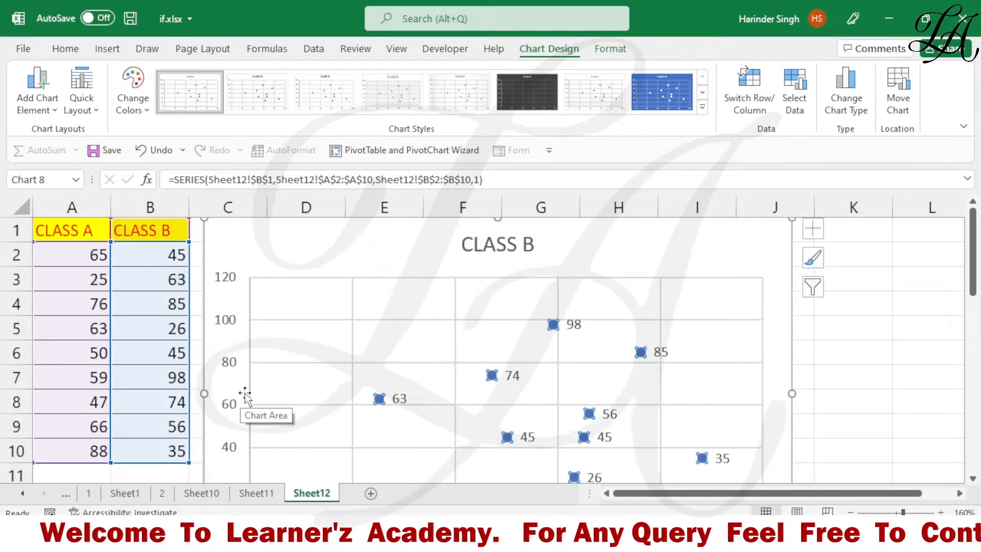
pyautogui.click(98, 265)
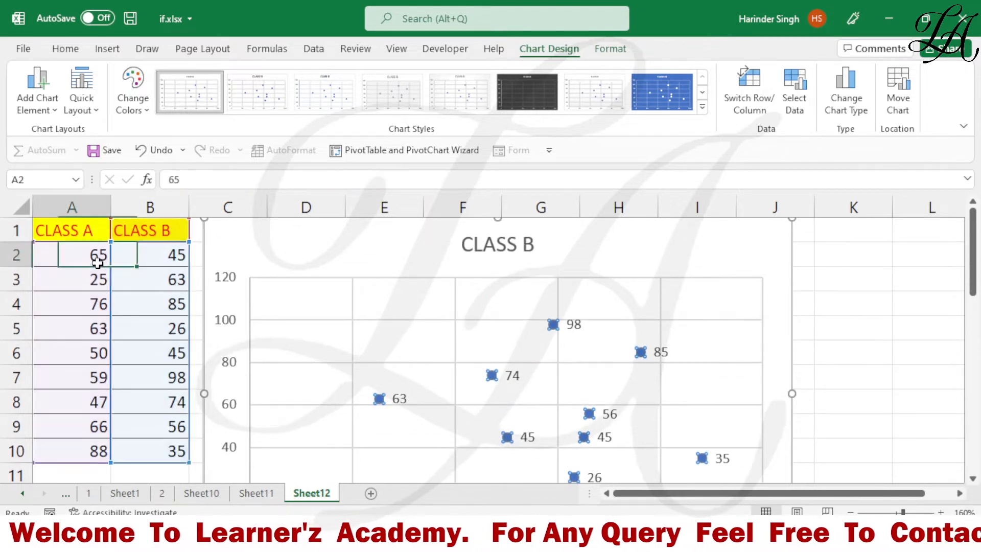
pyautogui.scroll(-1, 427, 443)
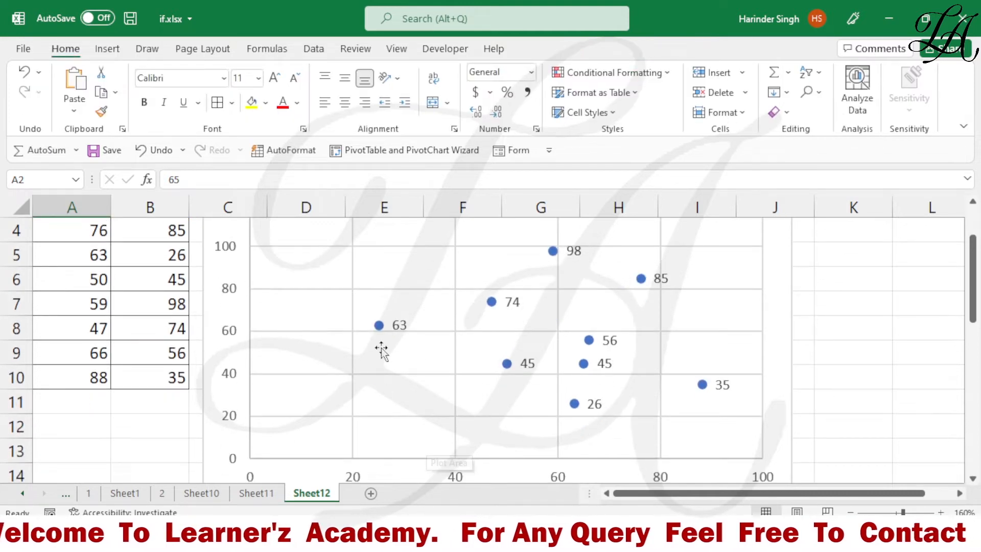
pyautogui.click(379, 325)
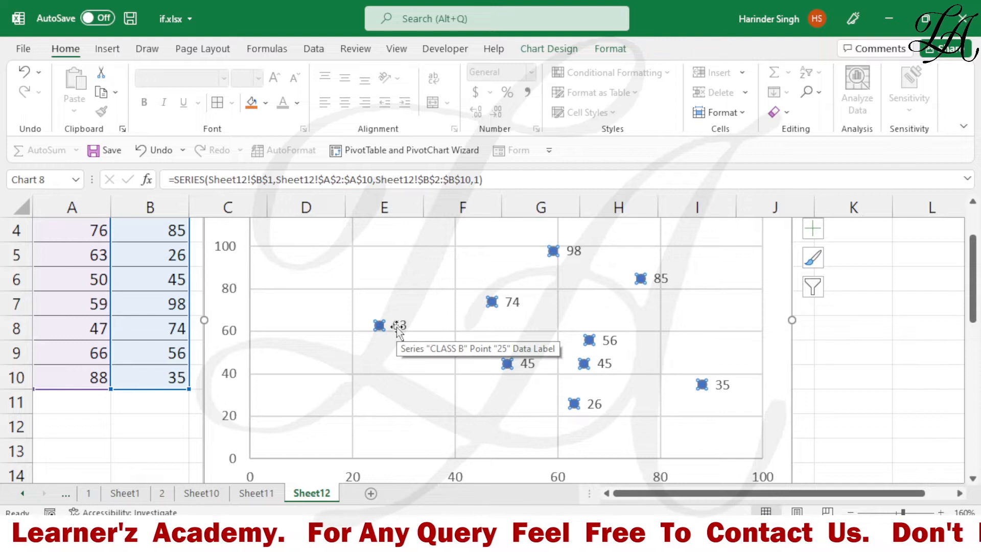
pyautogui.scroll(1, 413, 360)
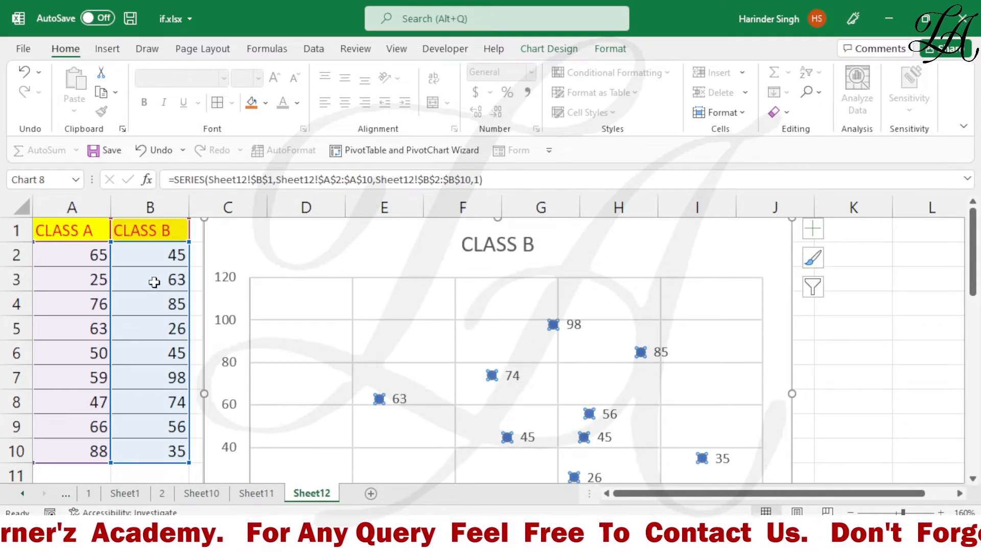
pyautogui.click(162, 285)
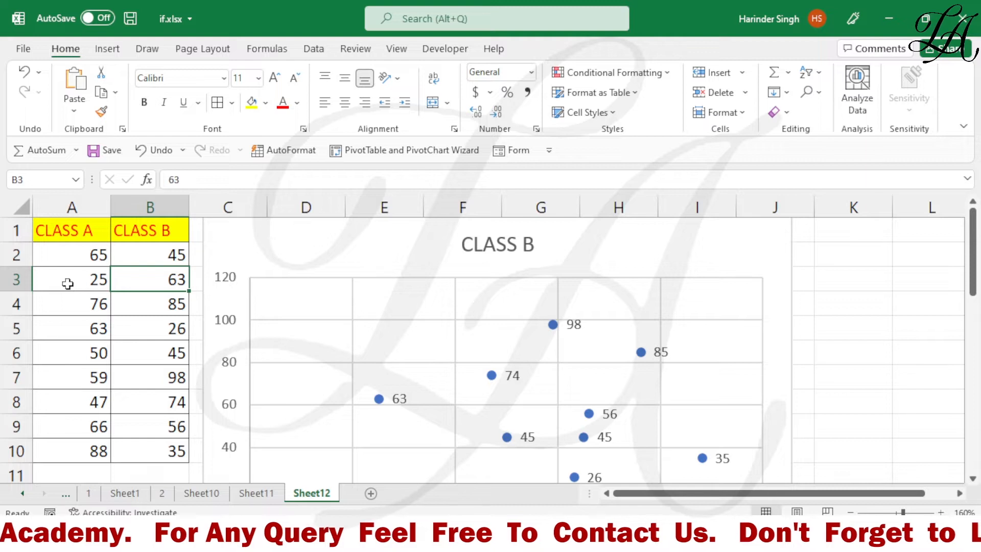
pyautogui.scroll(-1, 352, 409)
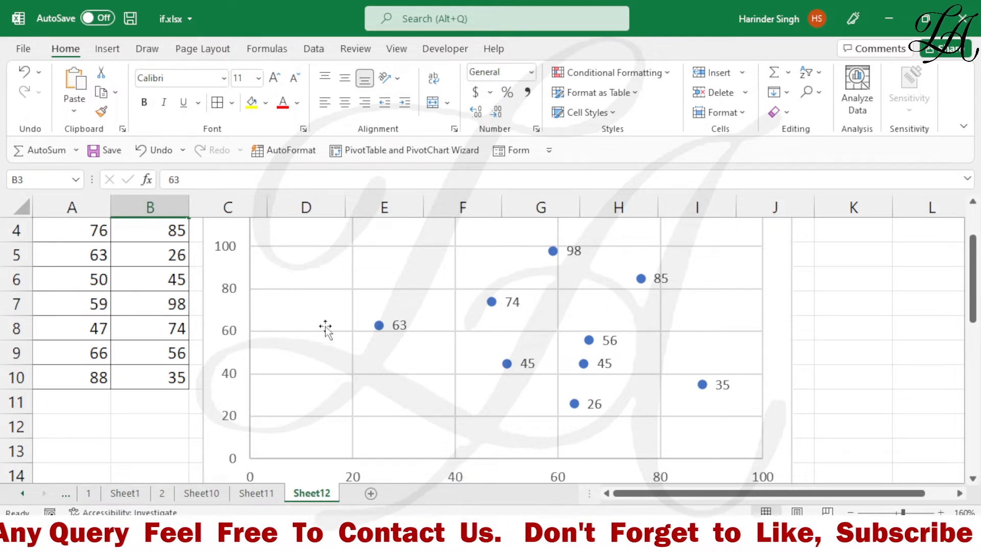
pyautogui.moveTo(381, 328)
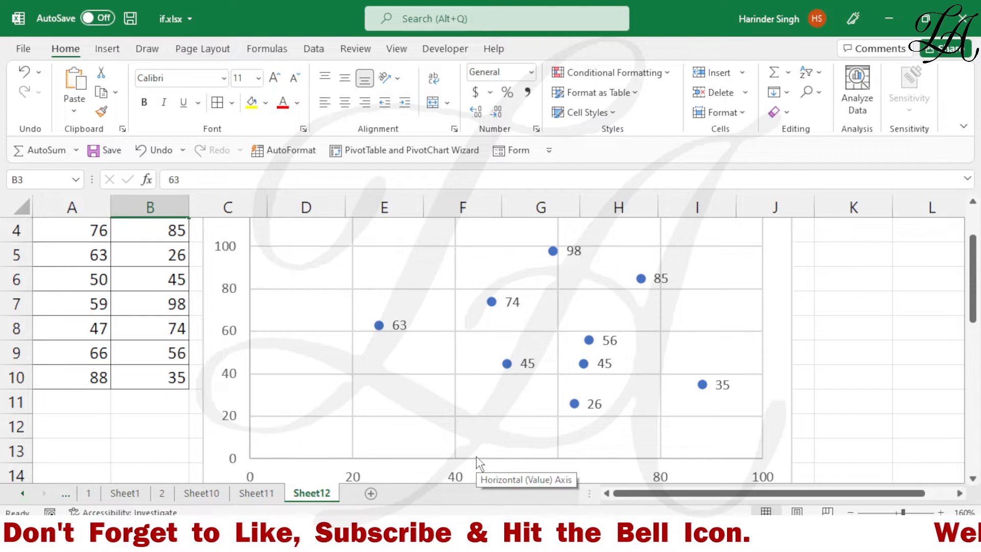
# - Check the scatter chart's row 3 point against its CLASS A and CLASS B values and review the available scatter chart types
pyautogui.scroll(1, 476, 455)
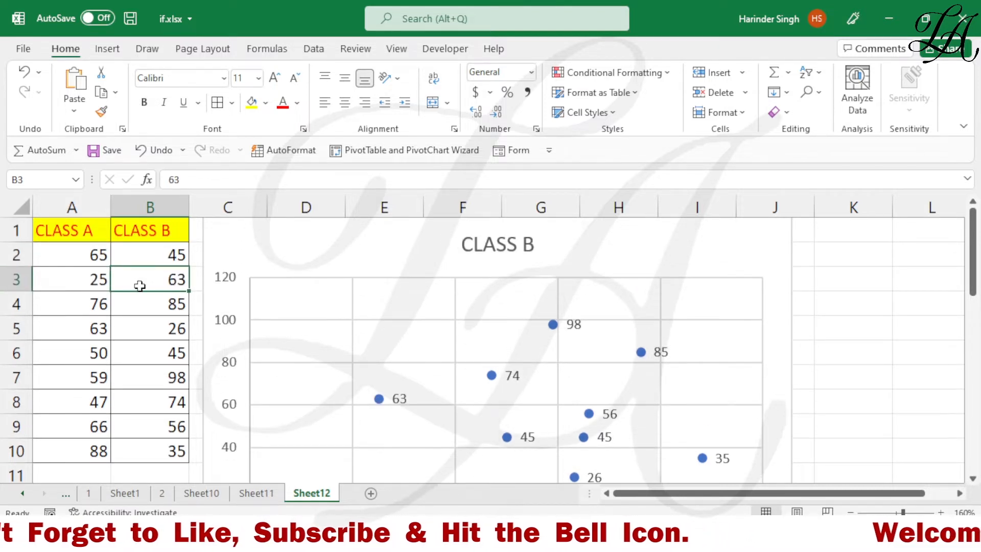
pyautogui.moveTo(382, 405)
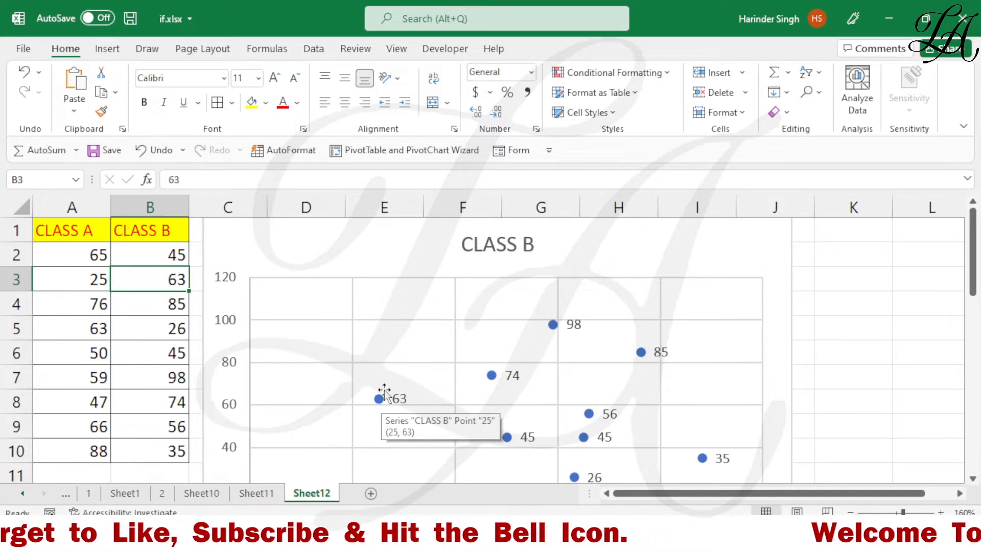
pyautogui.click(379, 291)
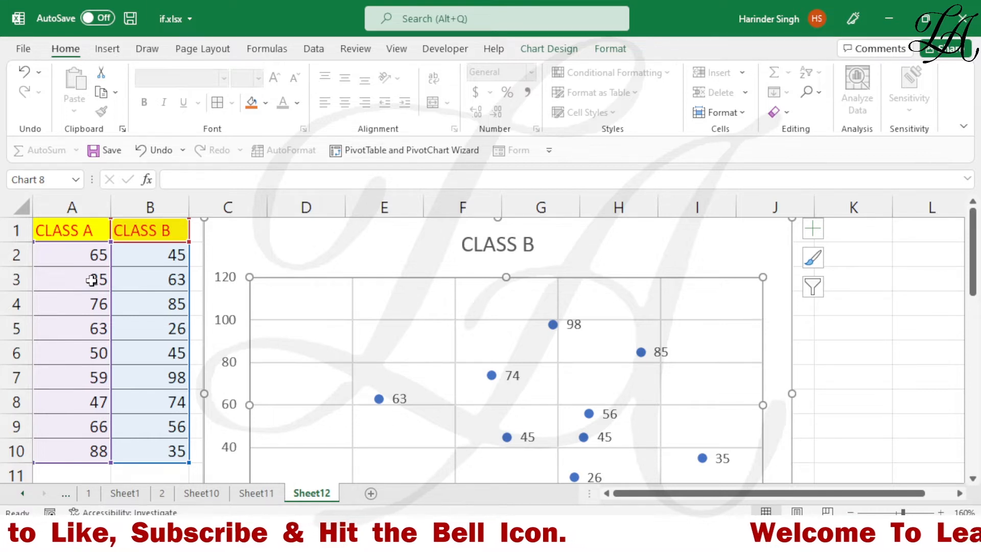
pyautogui.click(97, 279)
pyautogui.click(107, 50)
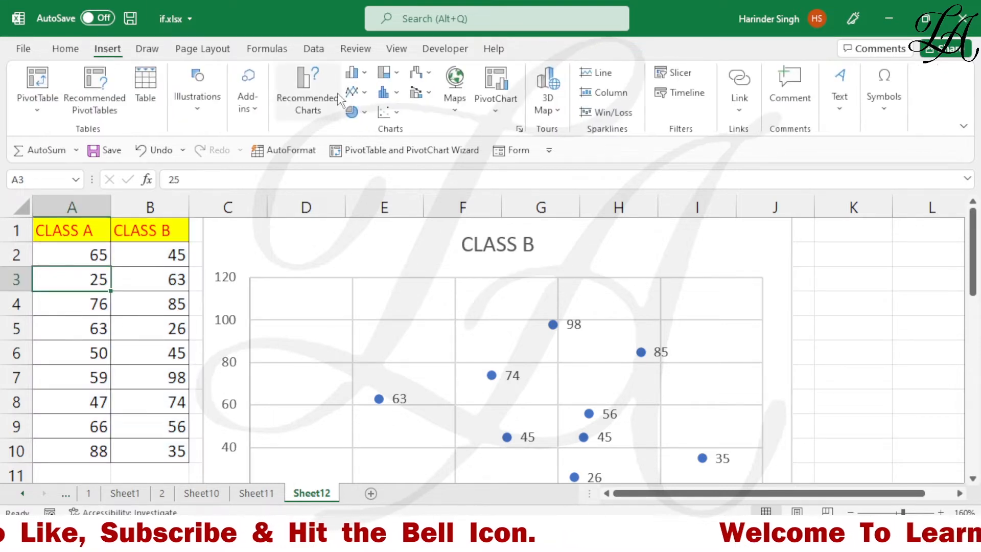
pyautogui.click(391, 113)
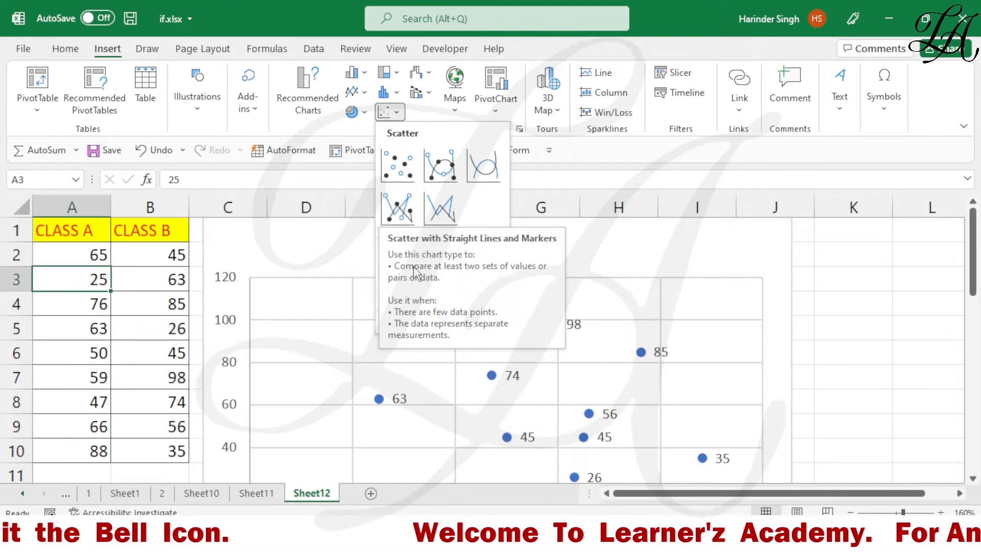
pyautogui.click(350, 257)
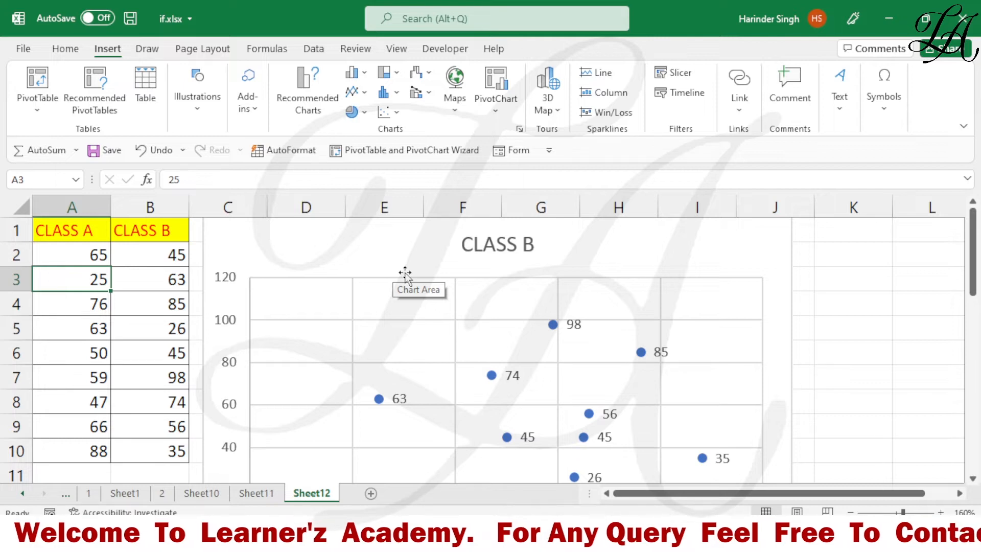
# - Delete the CLASS B scatter chart from the sheet
pyautogui.click(291, 301)
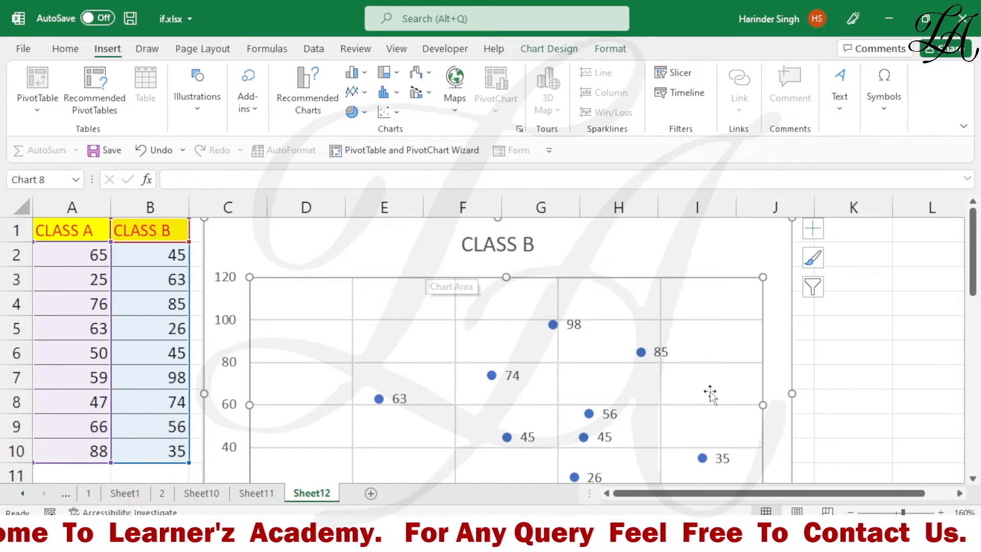
pyautogui.click(781, 231)
pyautogui.press('Delete')
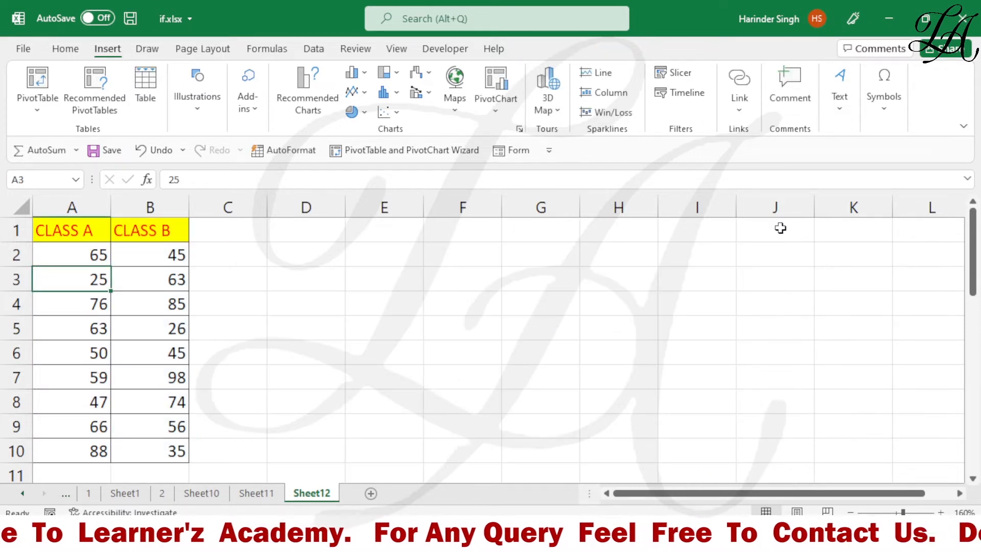
# - Enter the header CLASS C in cell C1 beside the CLASS B column
pyautogui.click(252, 233)
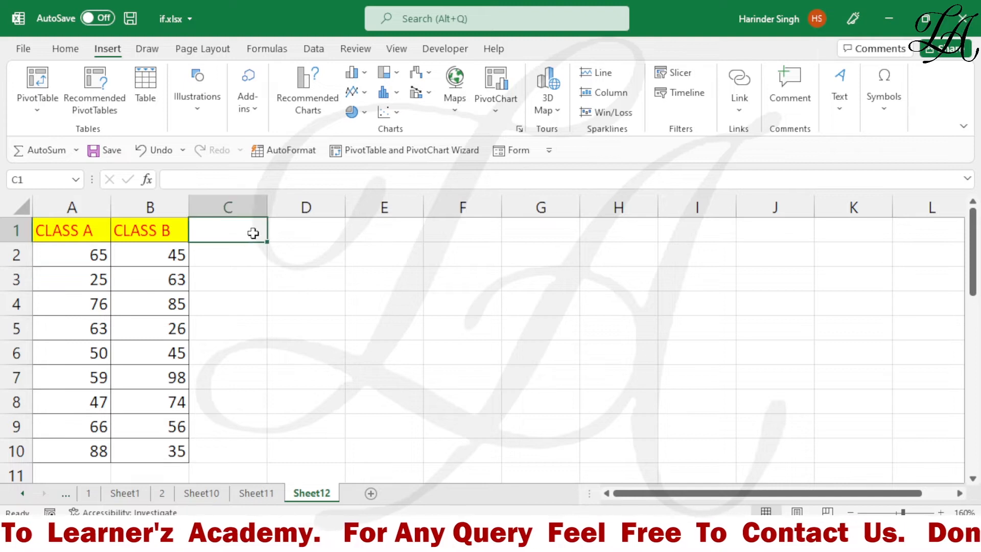
pyautogui.write('C')
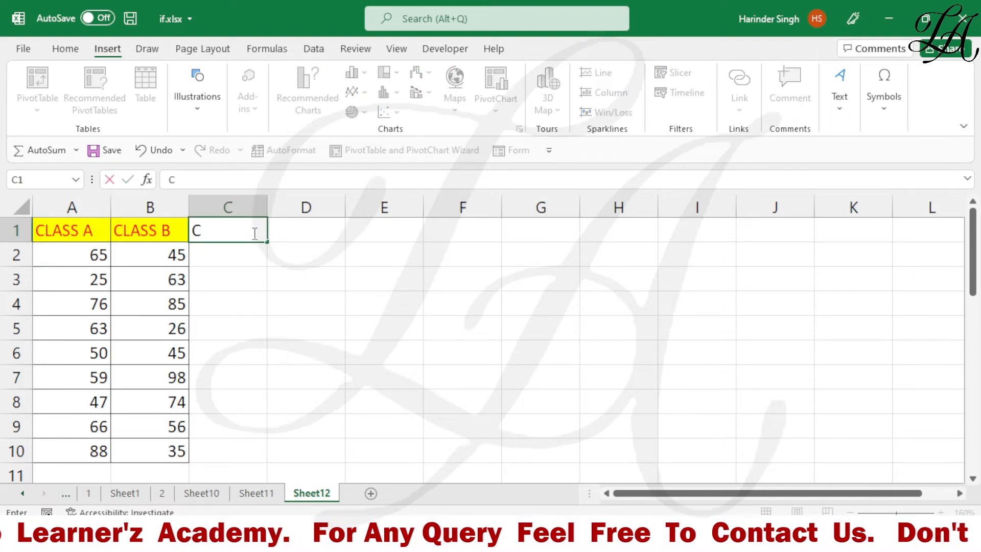
pyautogui.write('LASS')
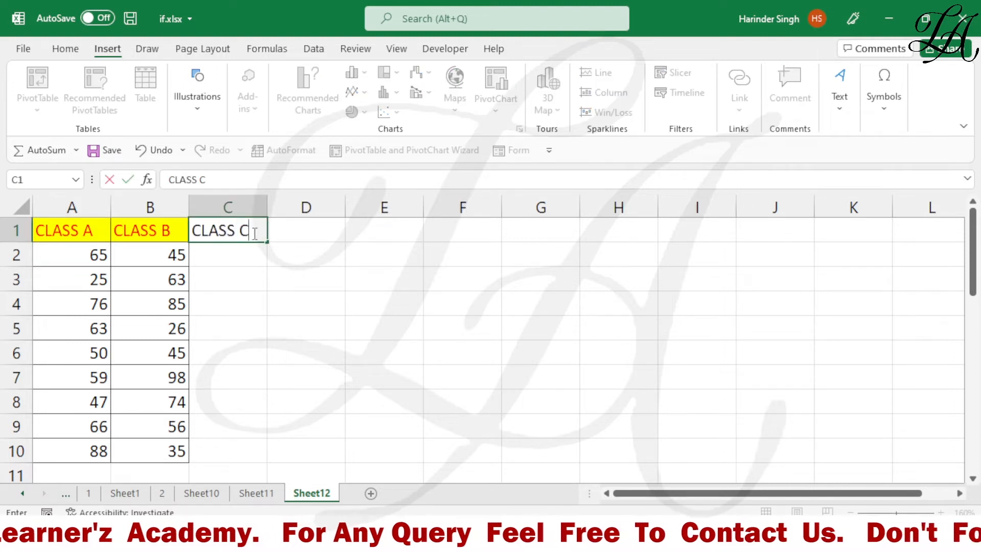
pyautogui.write(' C')
pyautogui.press('Return')
# - Enter the CLASS C scores 23, 45, 69 and 45 in cells C2 to C5
pyautogui.write('23')
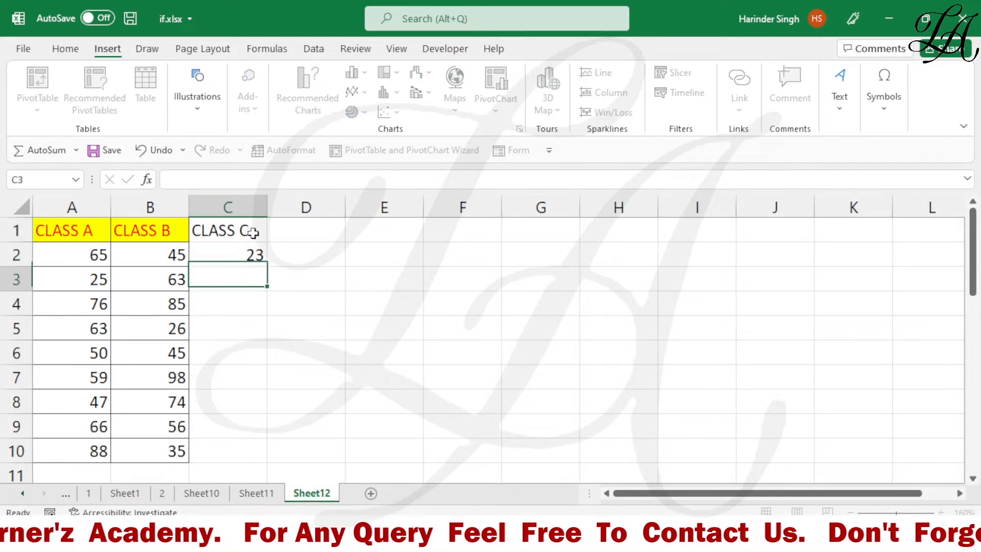
pyautogui.press('Return')
pyautogui.write('45')
pyautogui.press('Return')
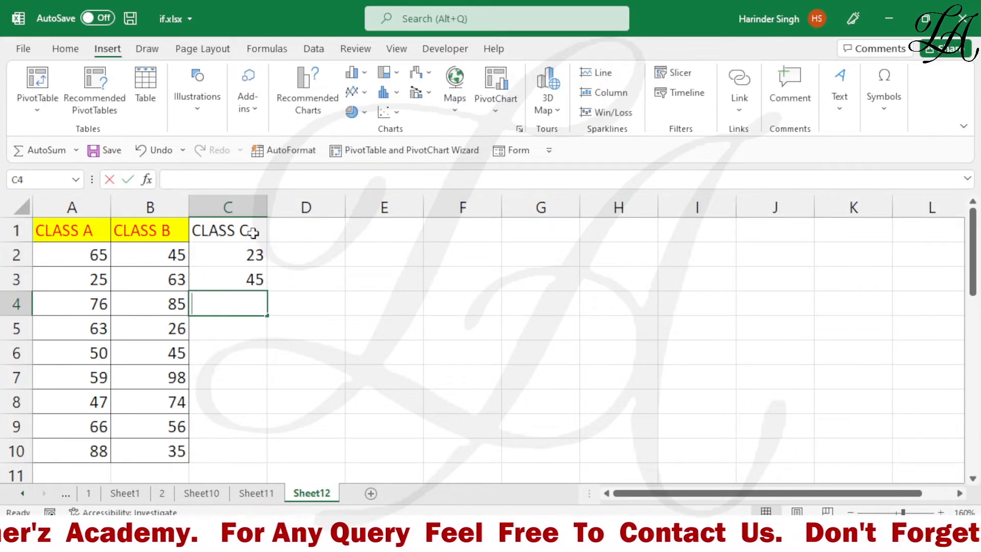
pyautogui.write('69')
pyautogui.press('Return')
pyautogui.write('45')
pyautogui.press('Return')
pyautogui.press('Left')
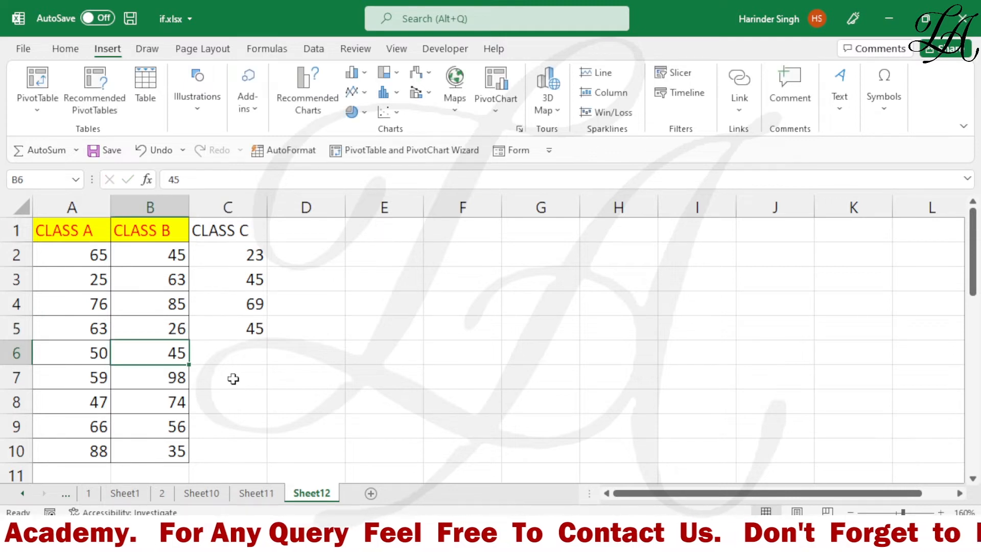
# - Enter the CLASS C scores 63, 86, 95, 75 and 63 in cells C6 to C10
pyautogui.click(236, 357)
pyautogui.write('63')
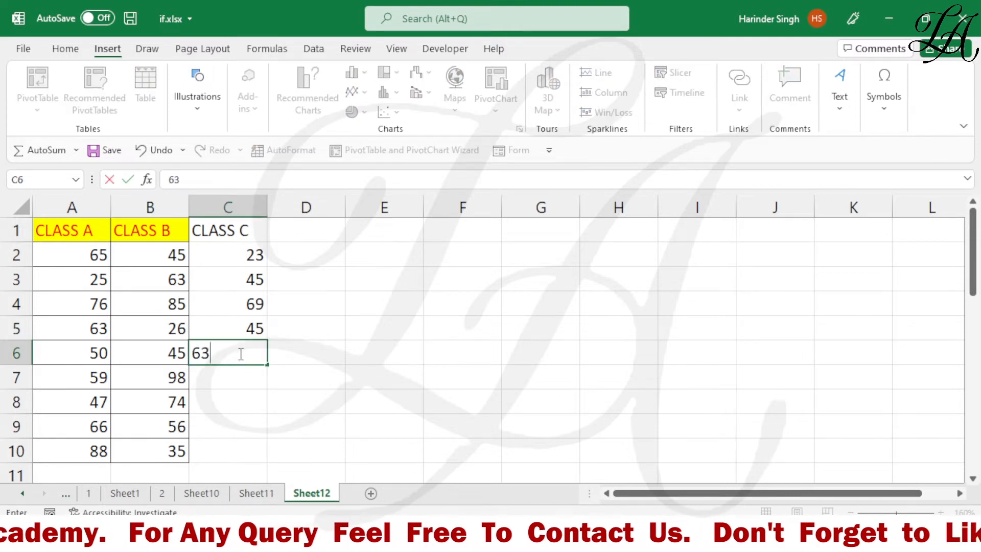
pyautogui.press('Return')
pyautogui.write('86')
pyautogui.press('Return')
pyautogui.write('95')
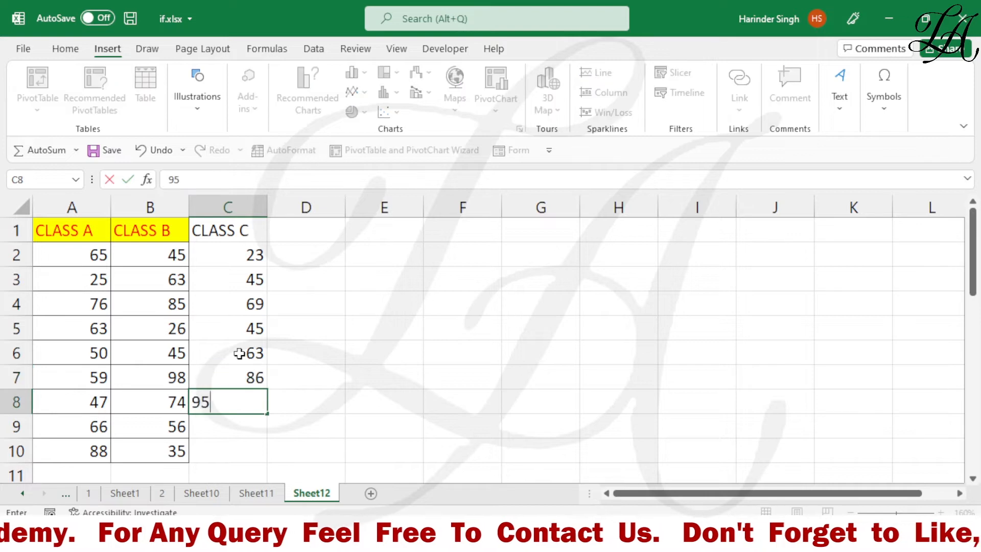
pyautogui.press('Return')
pyautogui.write('75')
pyautogui.press('Return')
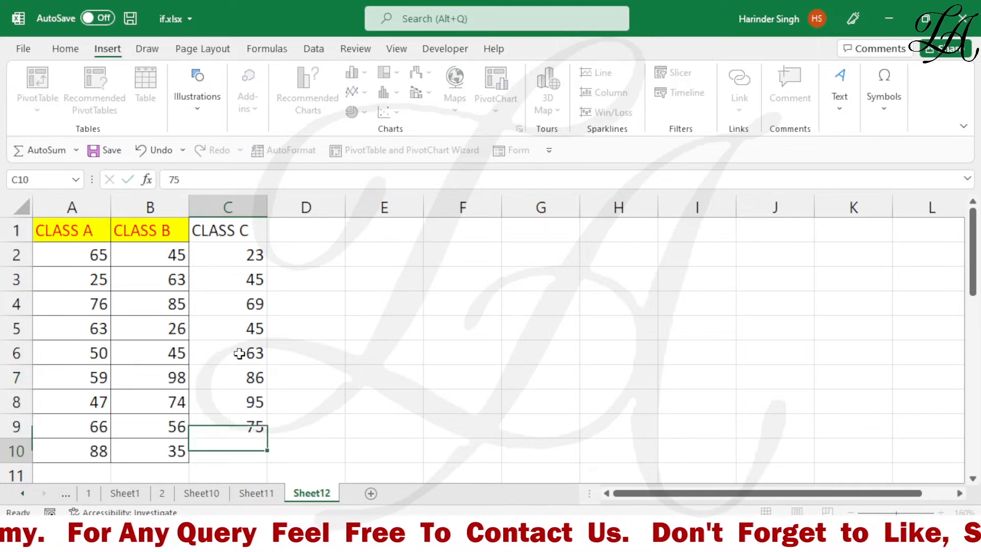
pyautogui.write('63')
pyautogui.press('Return')
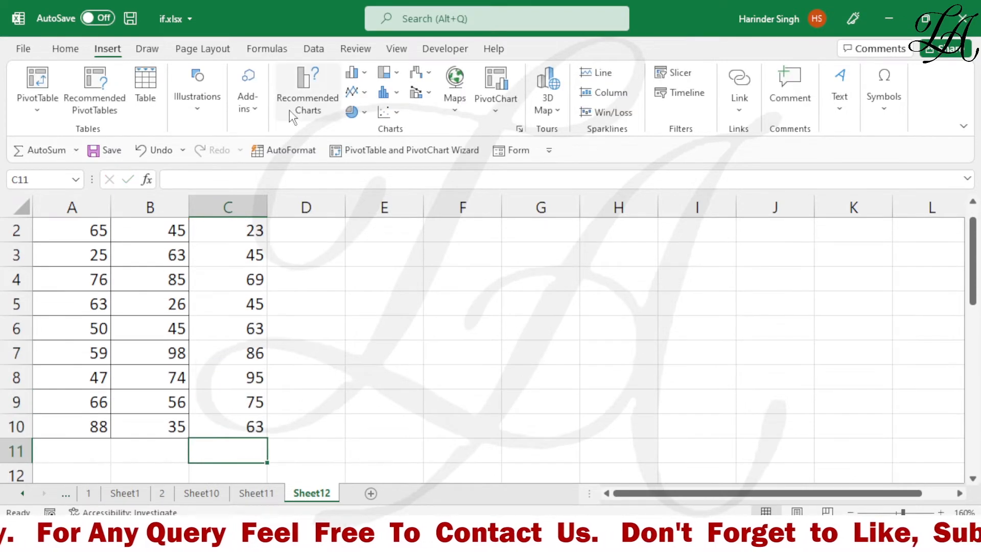
# - Add borders to C1:C10, give the CLASS C header a yellow fill and red text, and save the workbook
pyautogui.scroll(1, 273, 307)
pyautogui.moveTo(227, 228); pyautogui.dragTo(250, 450)
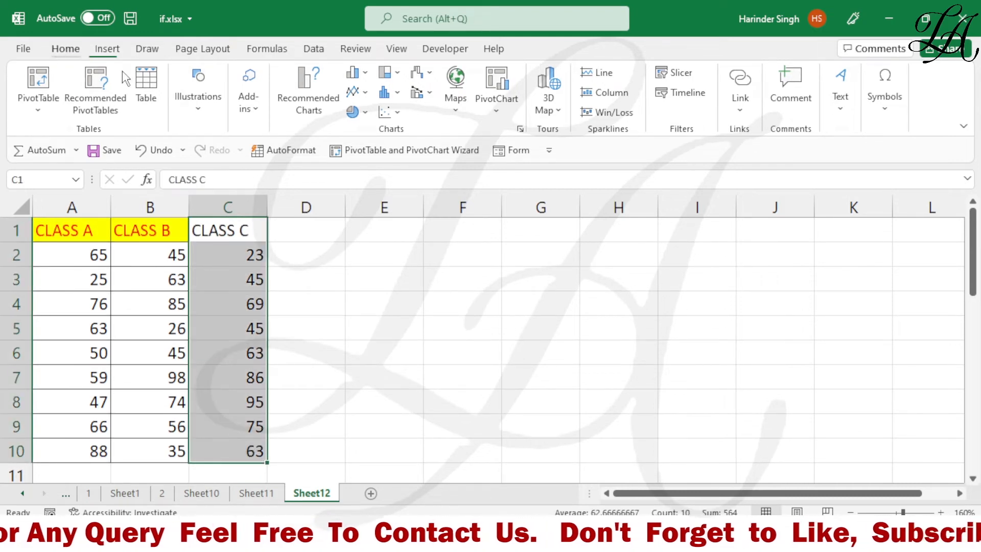
pyautogui.click(65, 48)
pyautogui.click(216, 223)
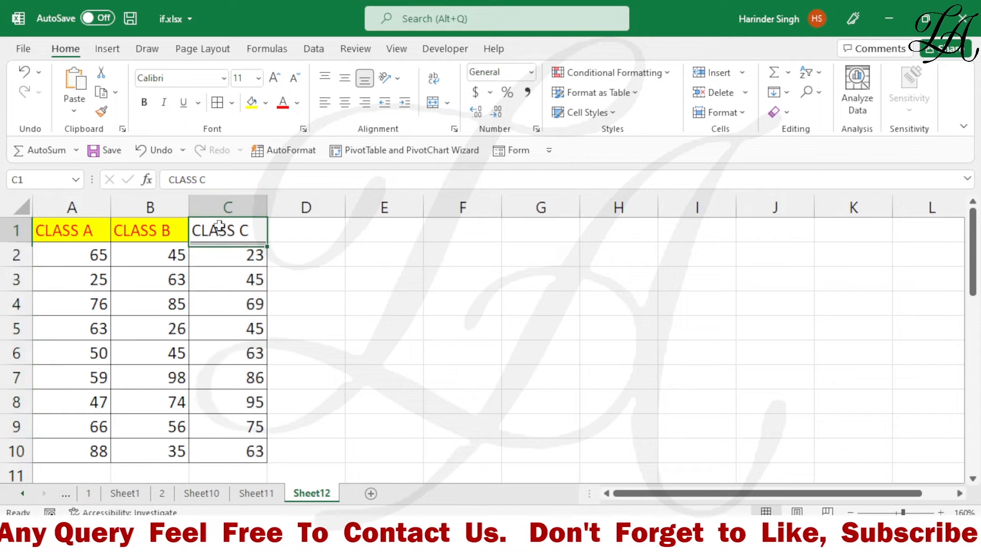
pyautogui.click(252, 102)
pyautogui.click(281, 104)
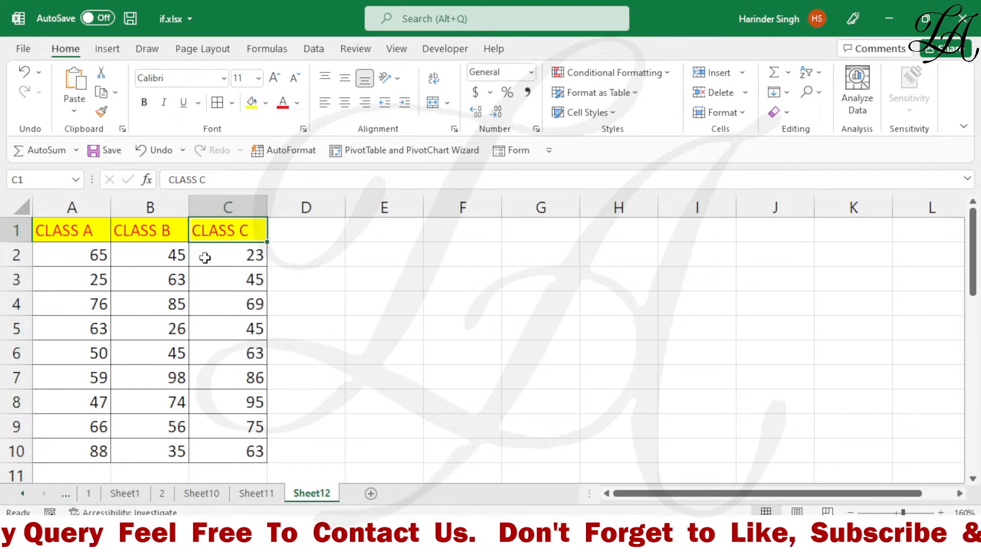
pyautogui.hotkey('ctrl', 's')
# - Insert a 3-D bubble chart from the CLASS A, CLASS B and CLASS C data
pyautogui.click(247, 280)
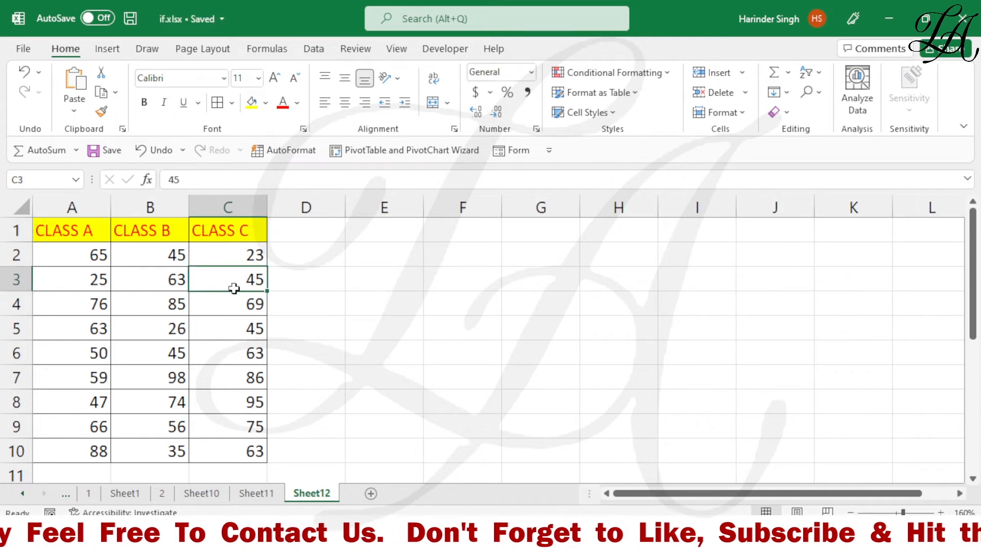
pyautogui.click(106, 51)
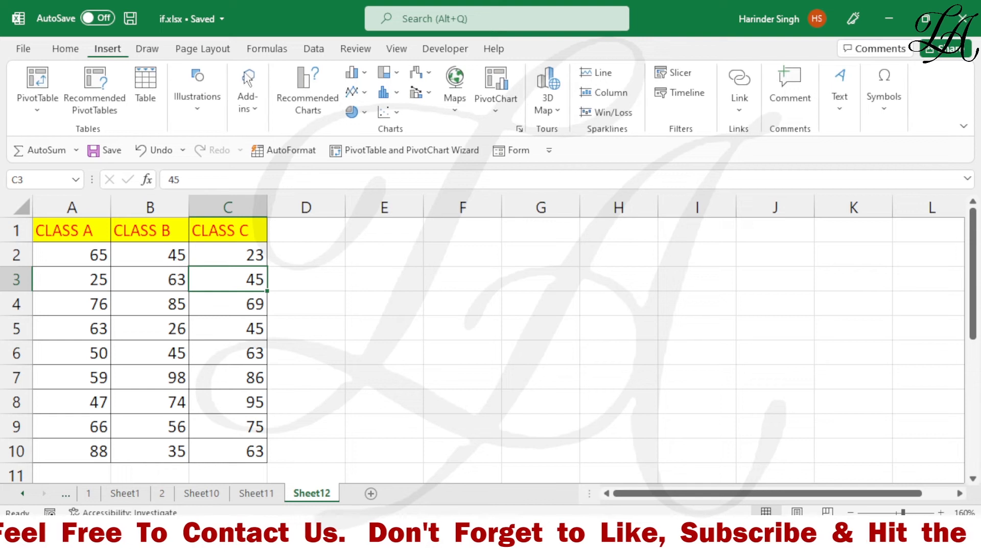
pyautogui.click(397, 112)
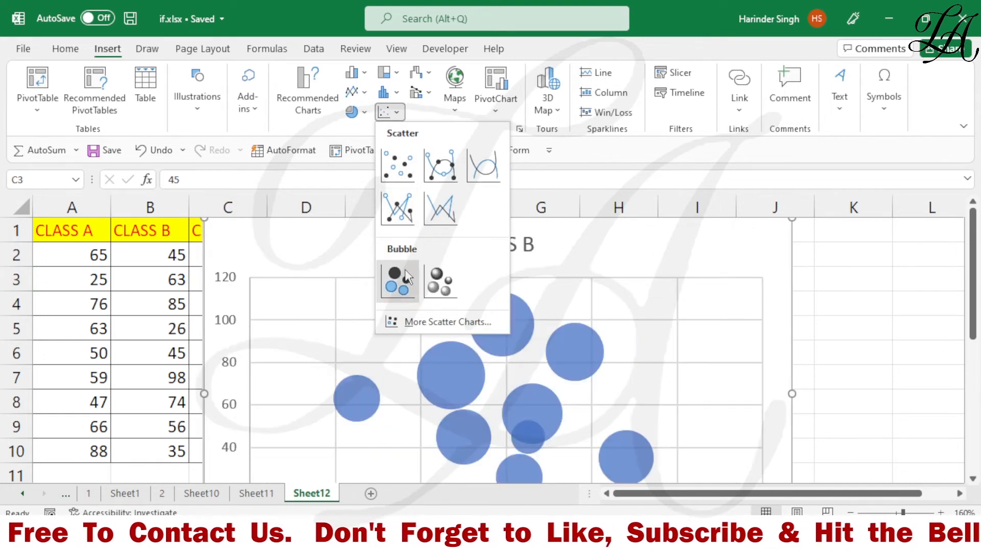
pyautogui.click(443, 280)
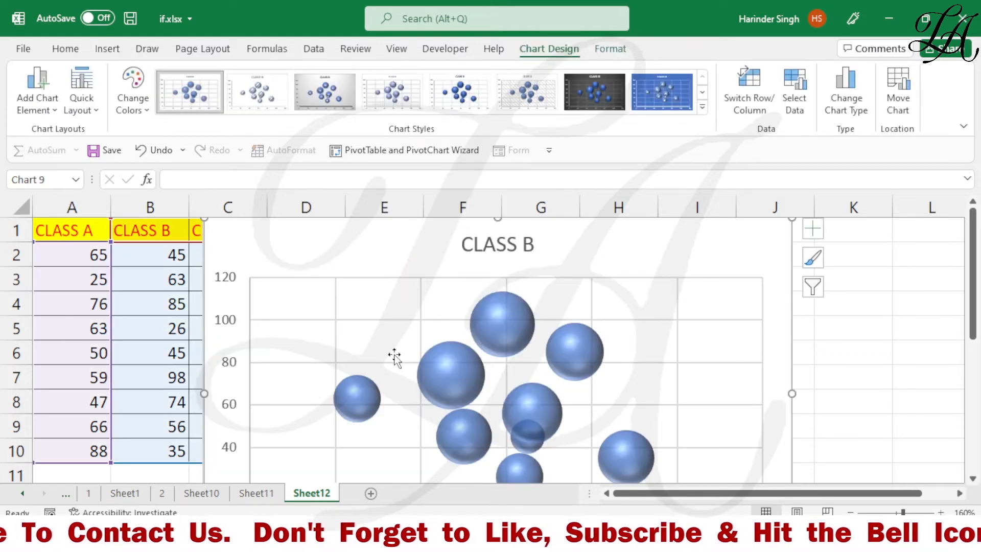
# - Add data labels to the bubbles of the CLASS B series
pyautogui.scroll(-1, 409, 361)
pyautogui.click(368, 333)
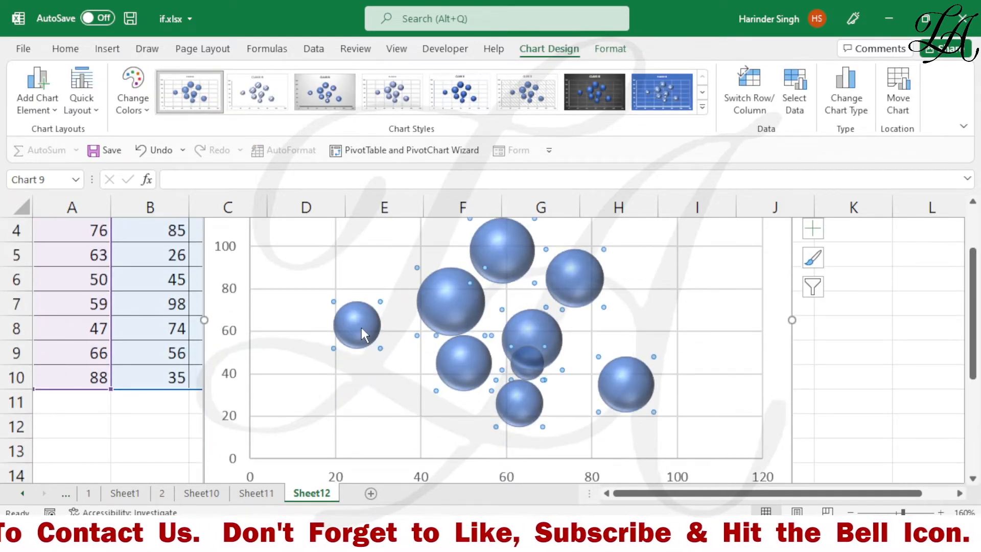
pyautogui.rightClick(367, 331)
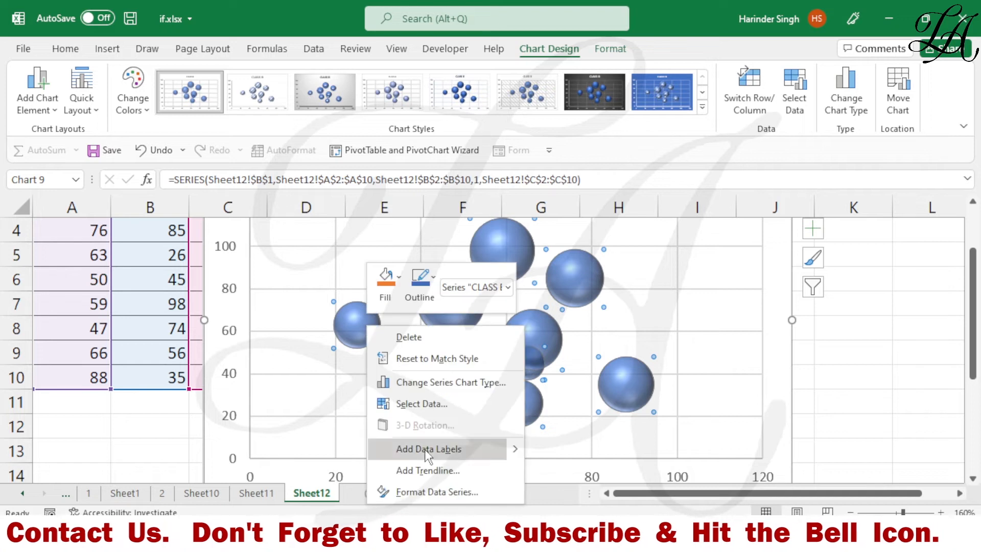
pyautogui.press('Escape')
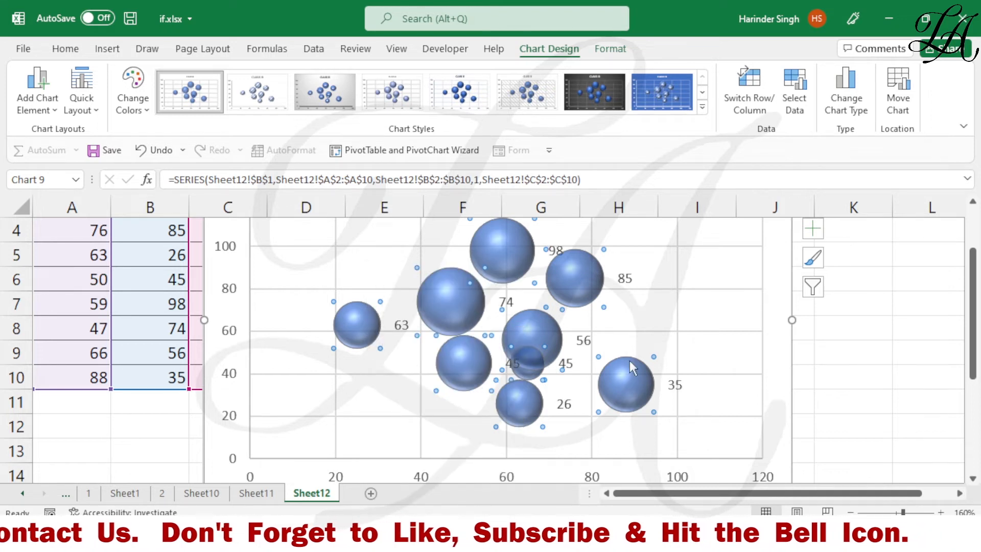
pyautogui.click(741, 332)
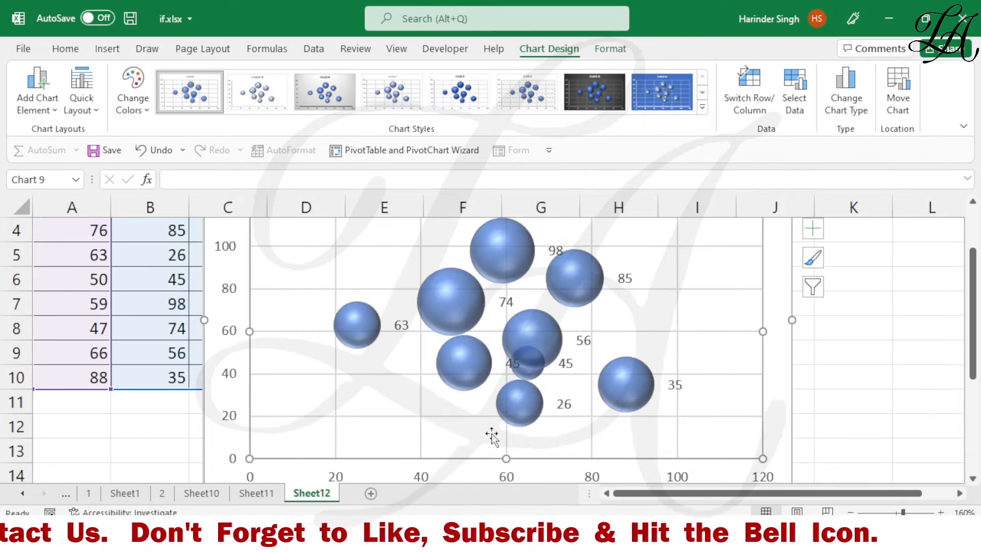
# - Move the bubble chart off the CLASS C column so that it starts in column D
pyautogui.scroll(1, 400, 412)
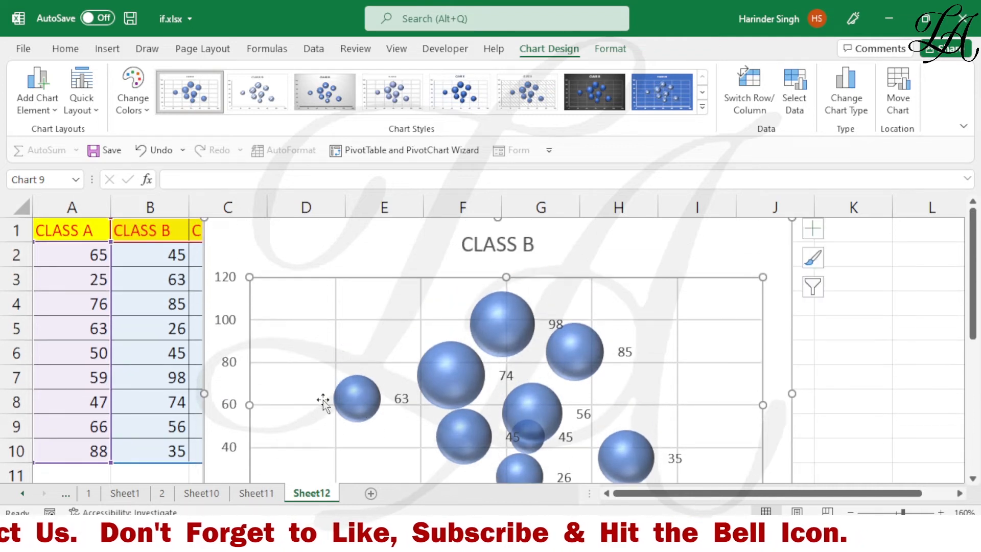
pyautogui.moveTo(368, 389)
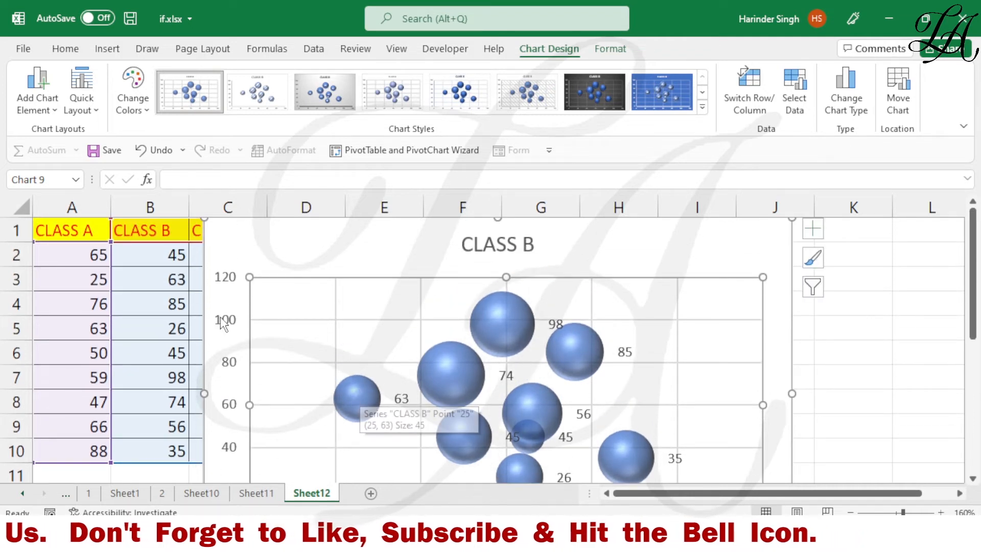
pyautogui.moveTo(335, 234); pyautogui.dragTo(431, 230)
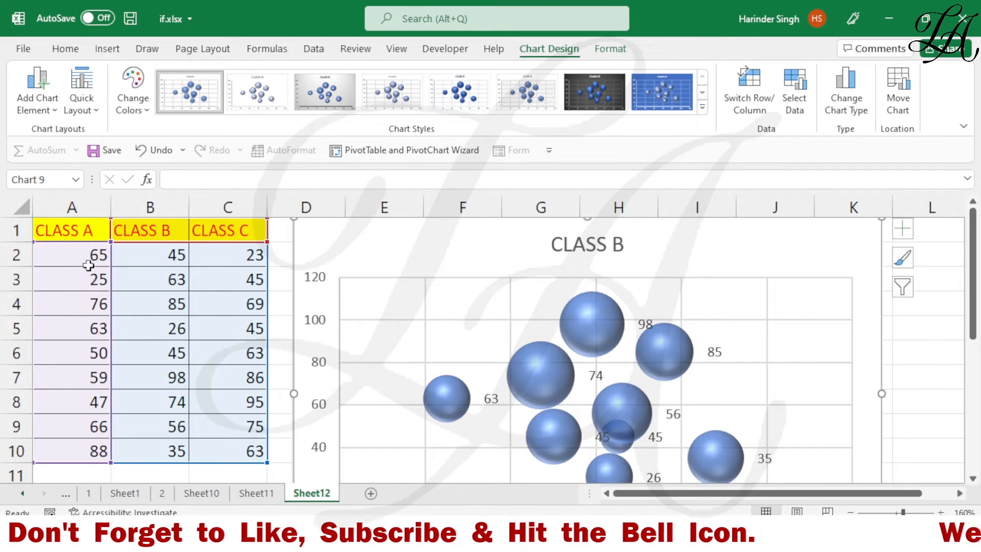
# - Compare the bubble chart's axes and the row 3 bubble's position and size with the three class columns
pyautogui.scroll(-3, 443, 401)
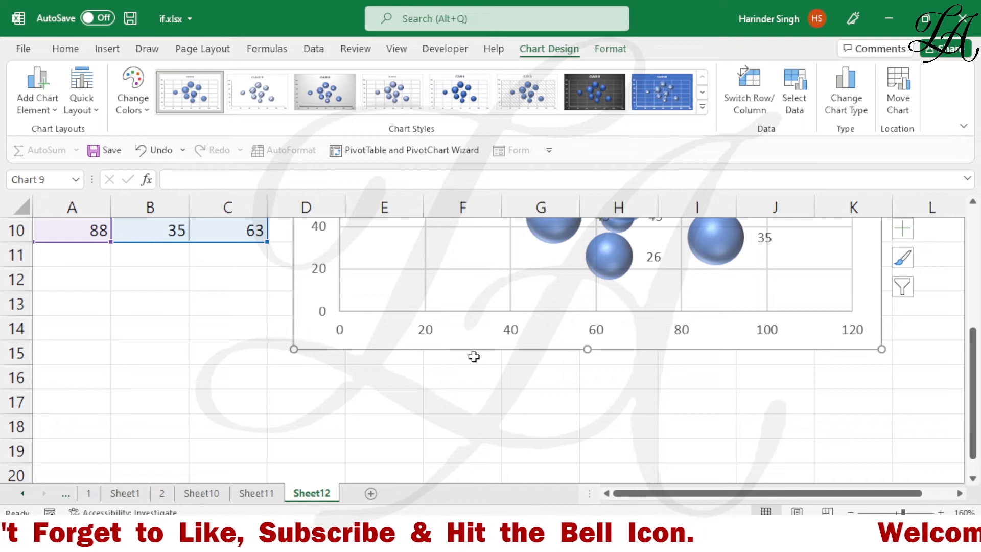
pyautogui.scroll(2, 483, 340)
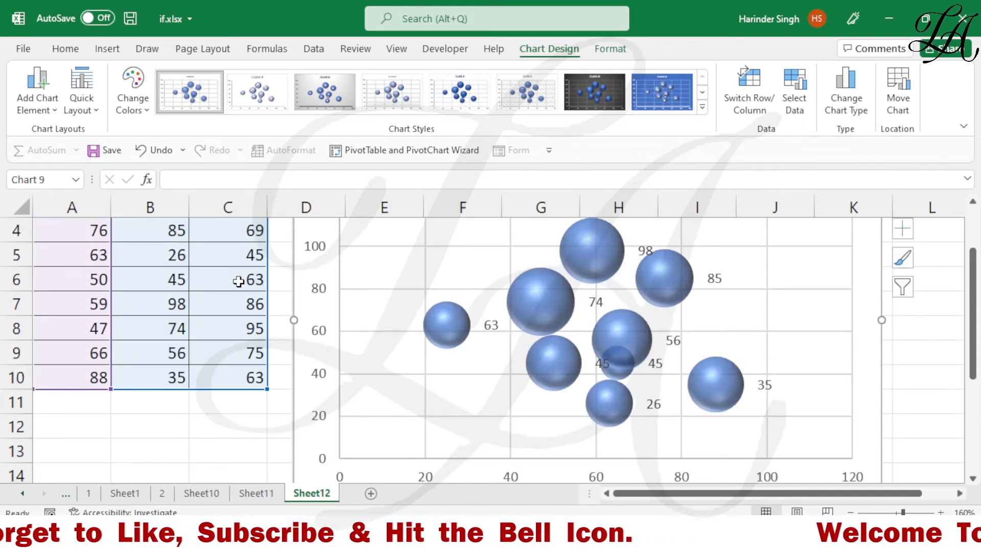
pyautogui.moveTo(446, 320)
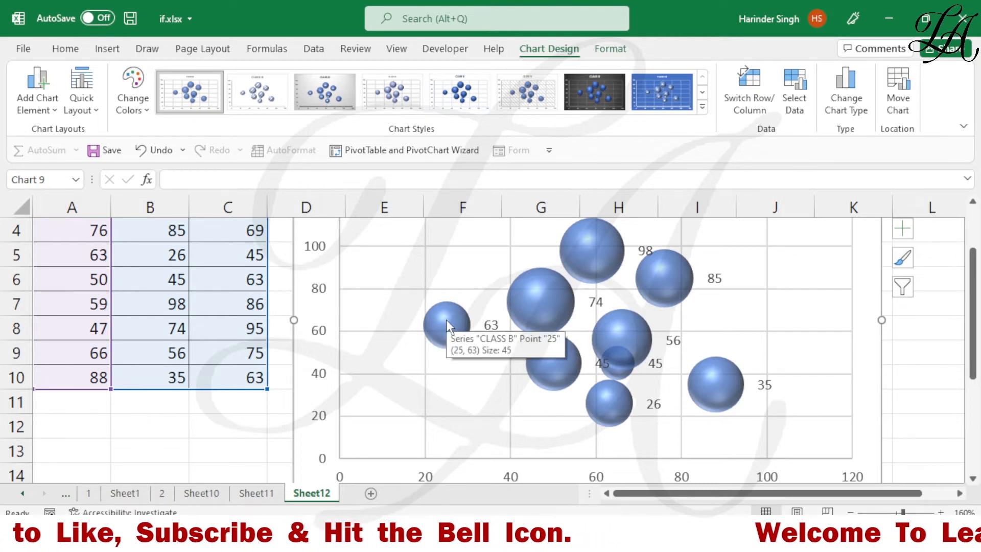
# - Check the position and size details of the row 3 and row 8 bubbles against the axes and class columns
pyautogui.scroll(1, 368, 347)
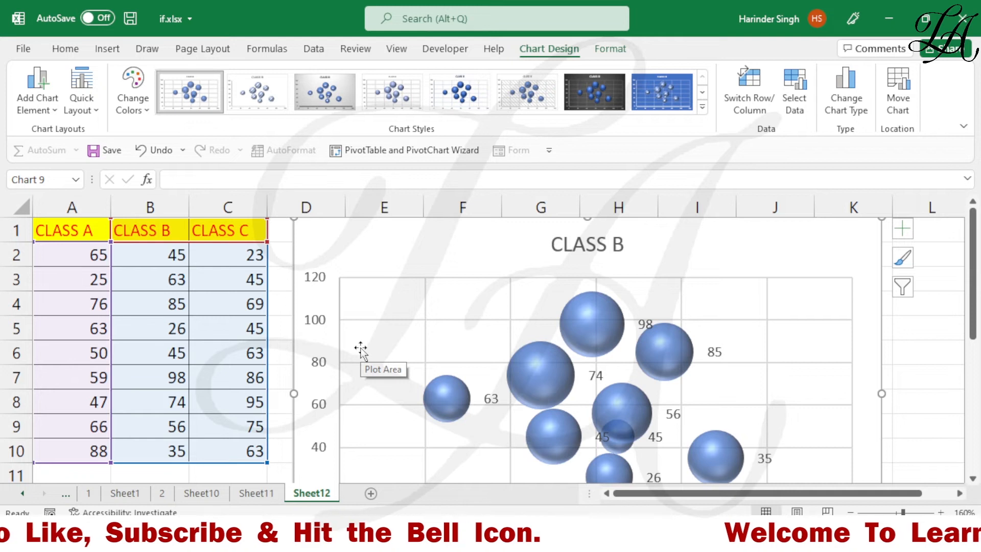
pyautogui.moveTo(432, 393)
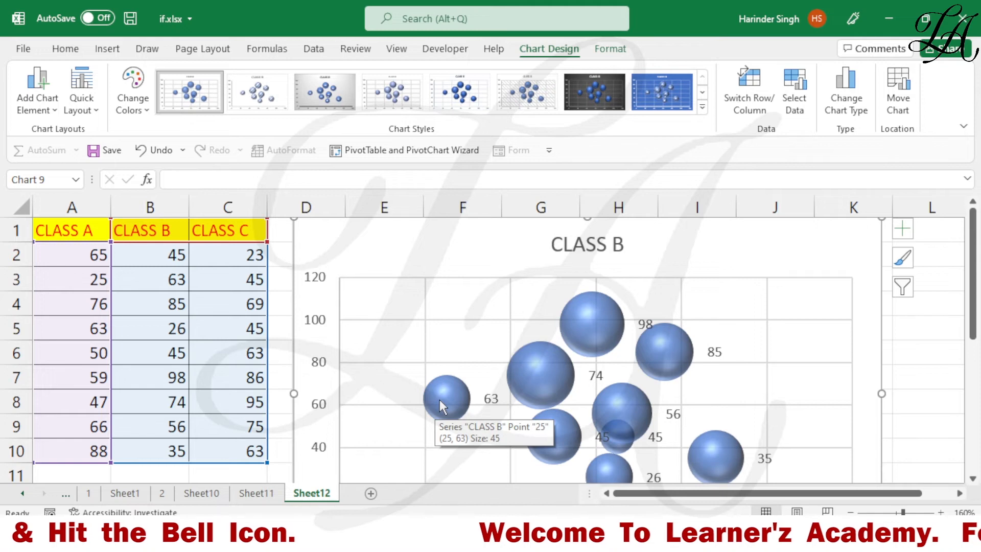
pyautogui.scroll(-2, 439, 399)
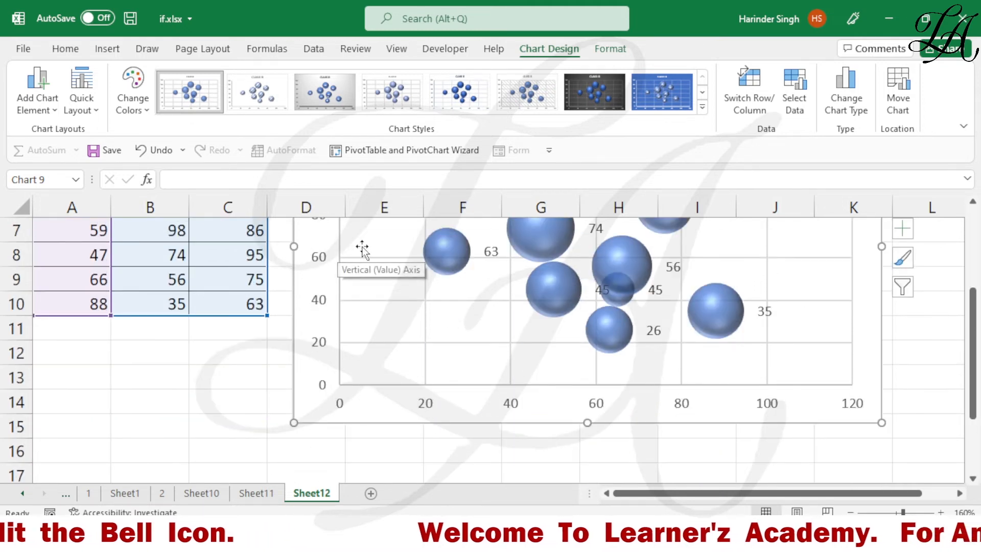
pyautogui.moveTo(447, 246)
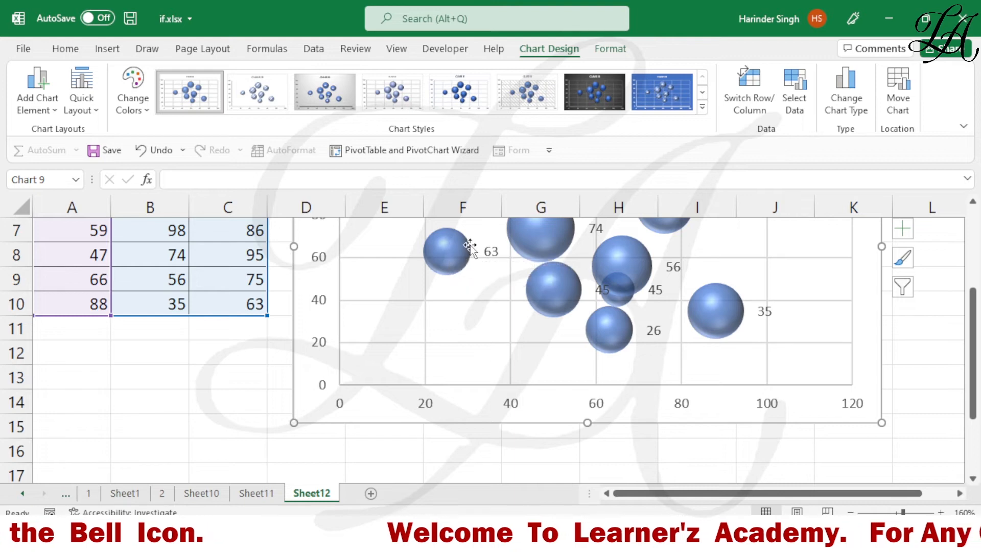
pyautogui.scroll(2, 455, 248)
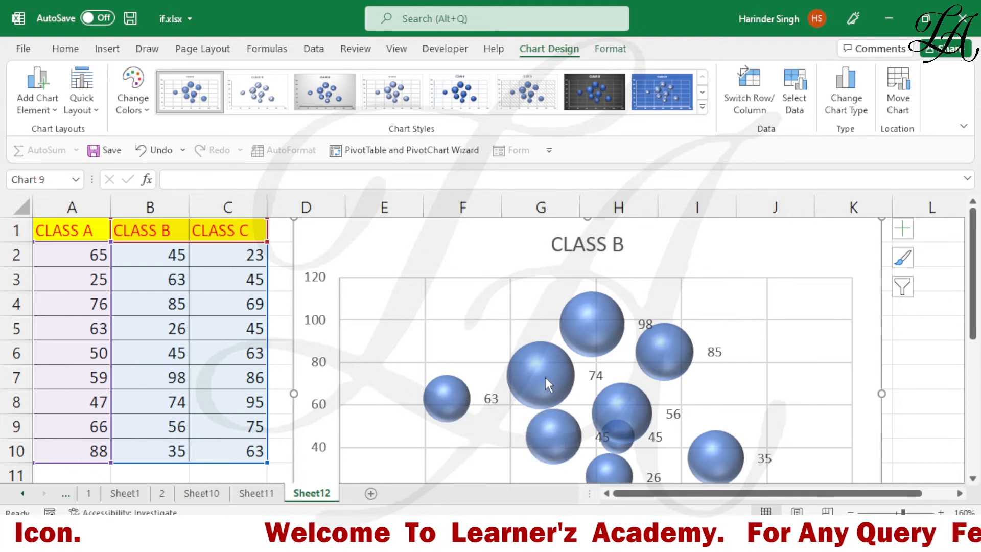
pyautogui.moveTo(543, 376)
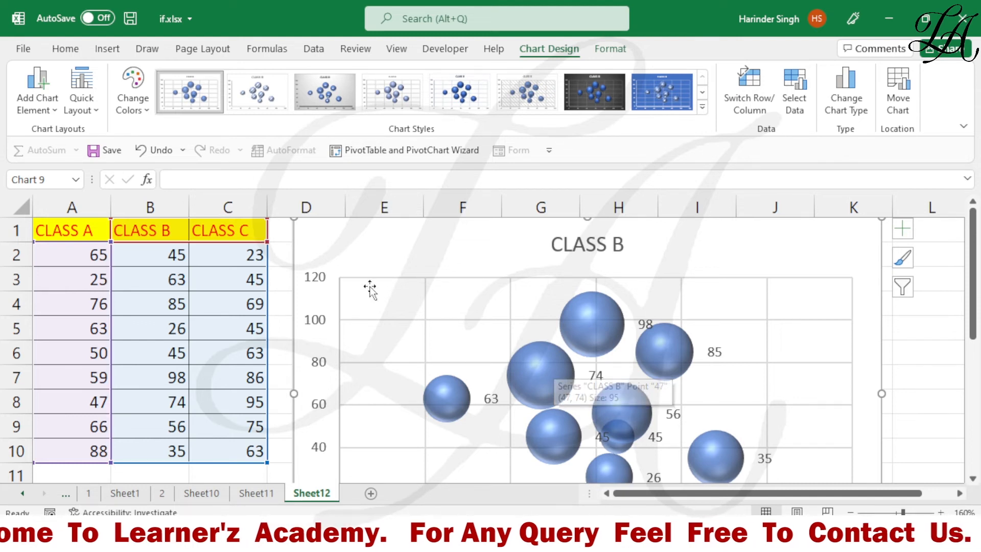
# - Delete the CLASS C column from the sheet and dismiss the formula reference warning
pyautogui.rightClick(216, 204)
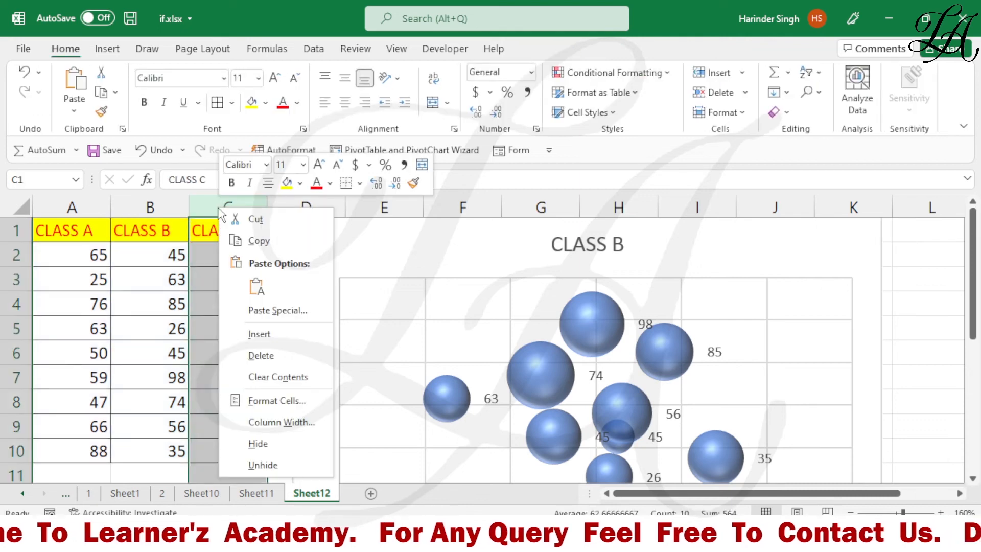
pyautogui.click(259, 355)
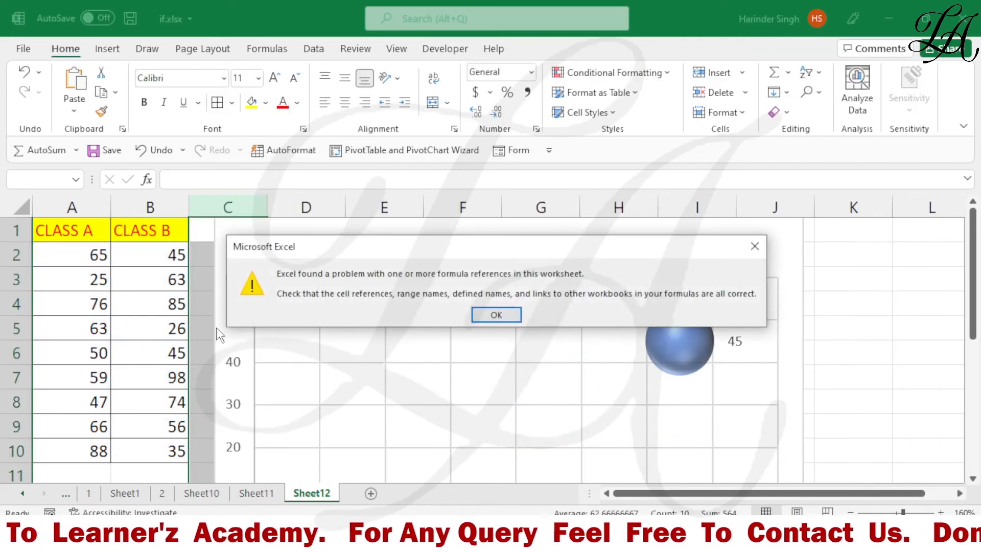
pyautogui.click(495, 316)
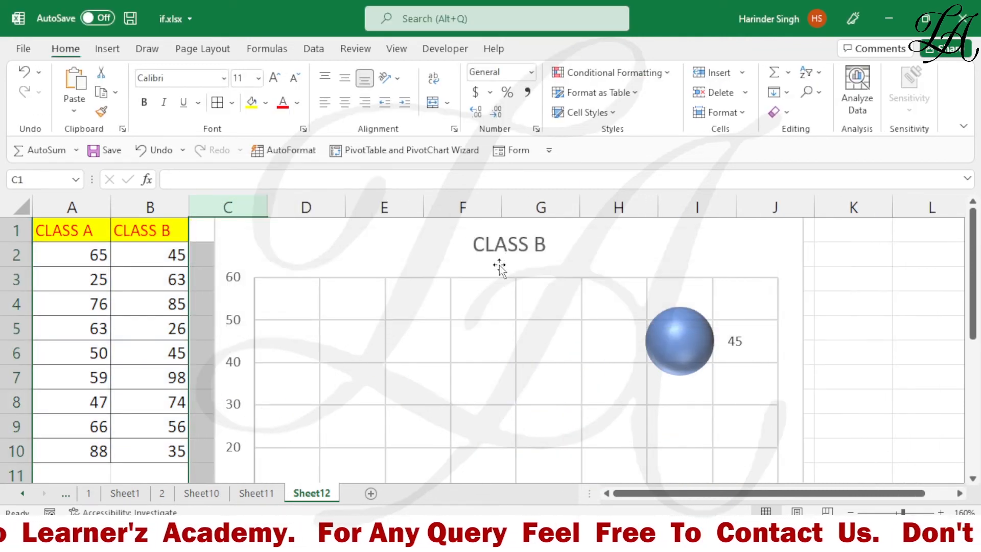
# - Delete the existing CLASS B bubble chart from the sheet
pyautogui.click(478, 245)
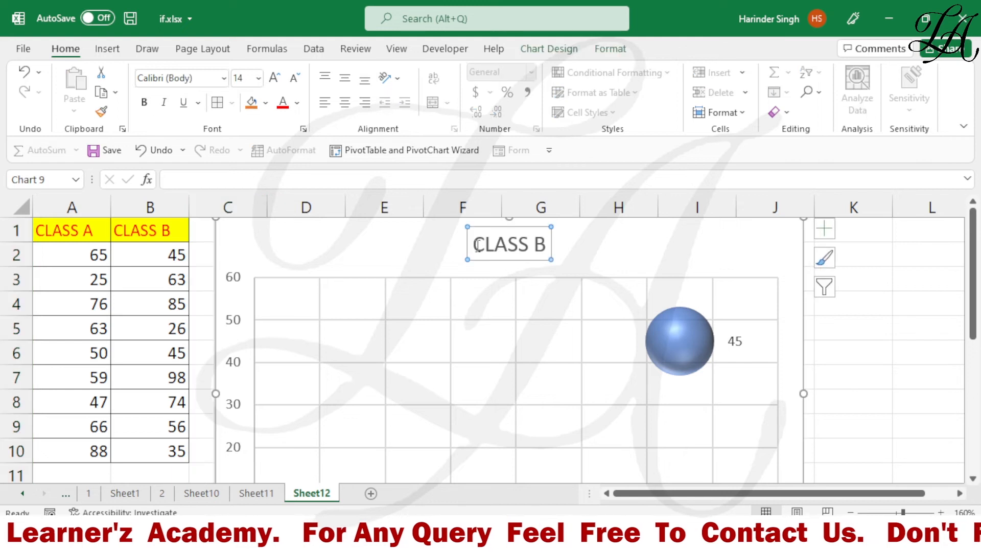
pyautogui.click(400, 258)
pyautogui.press('Delete')
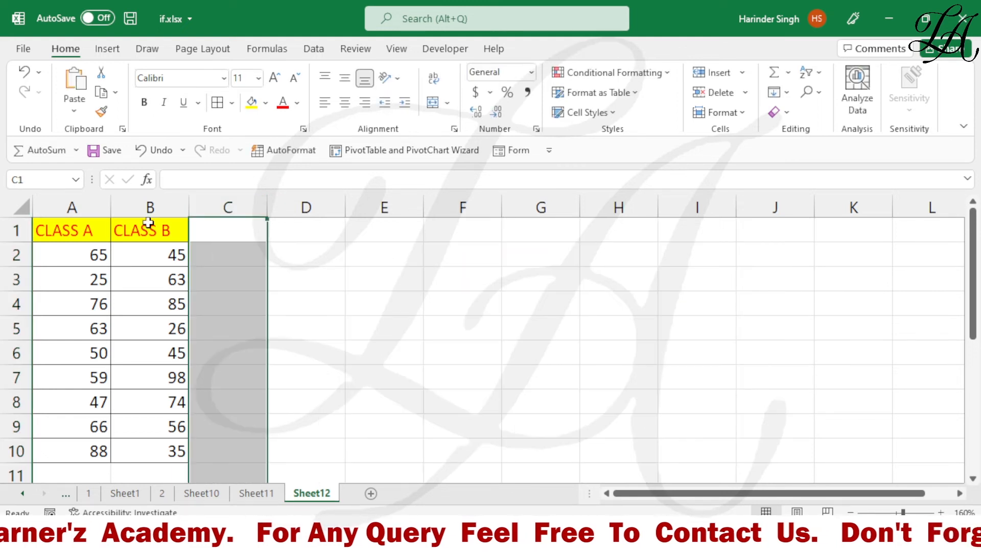
# - Insert a 3-D bubble chart from only the CLASS A and CLASS B data
pyautogui.click(157, 320)
pyautogui.click(105, 49)
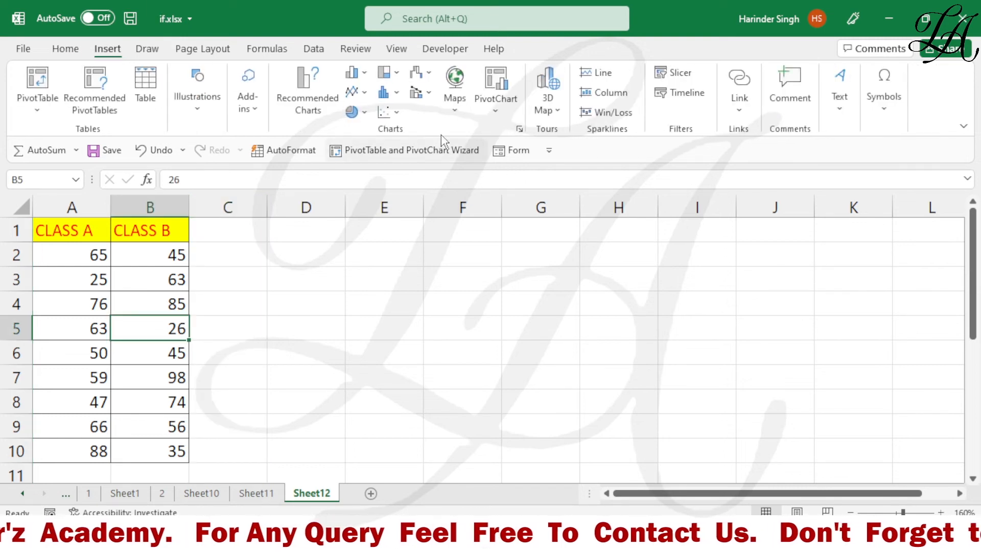
pyautogui.click(389, 111)
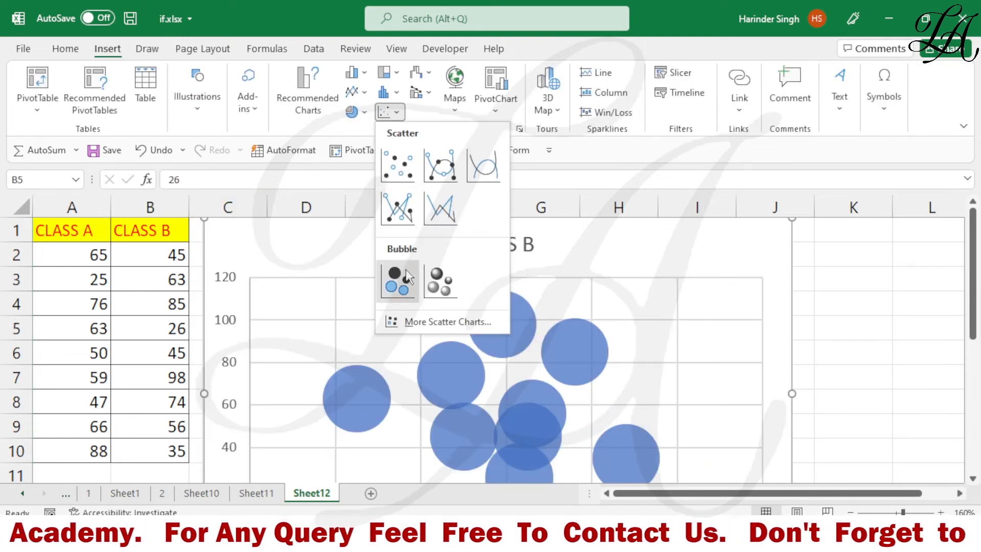
pyautogui.click(440, 283)
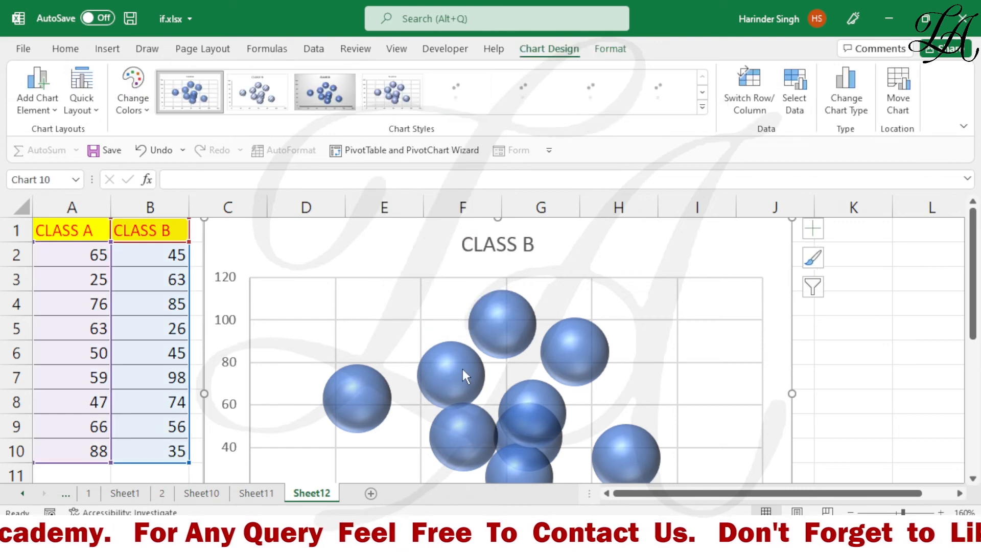
# - Add data labels to the bubbles in the new two-column 3-D bubble chart
pyautogui.rightClick(462, 369)
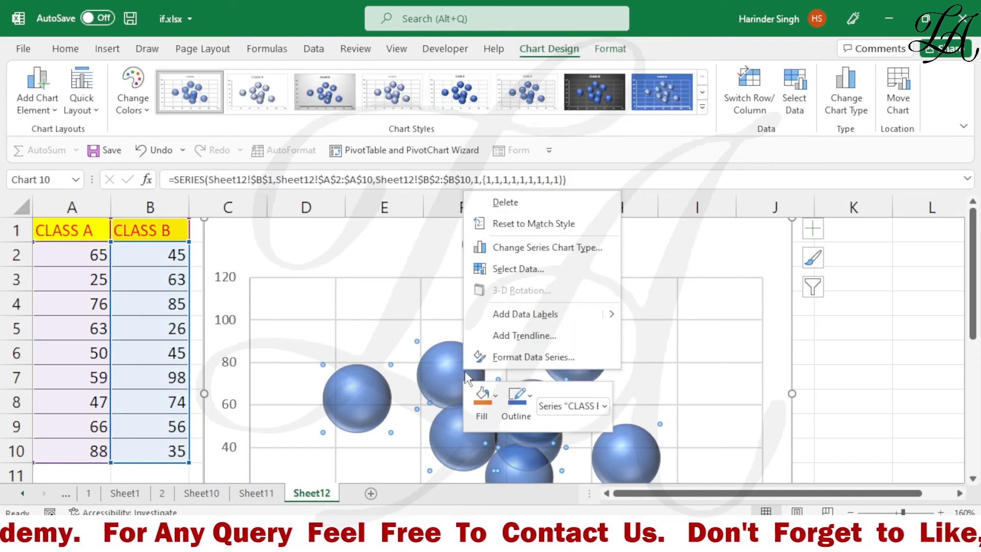
pyautogui.click(579, 318)
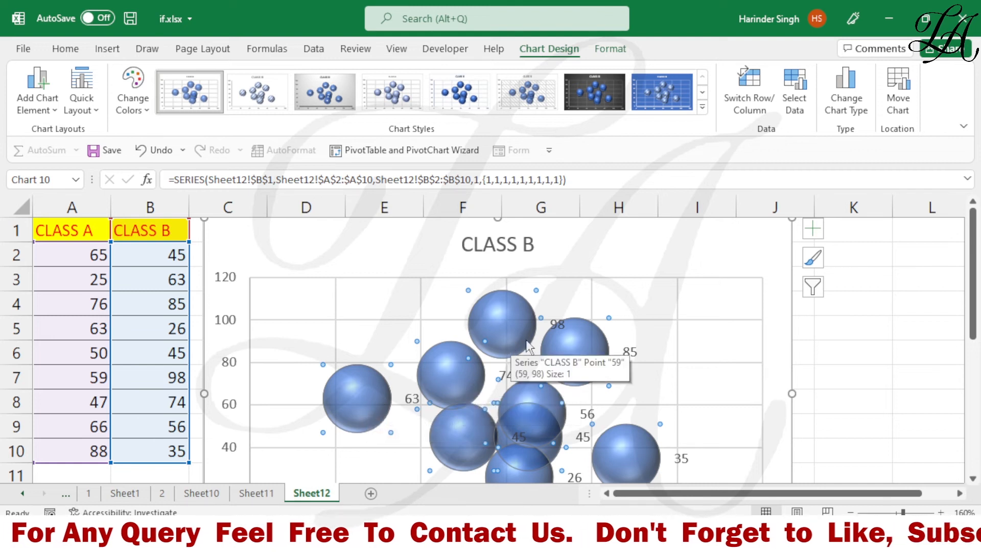
pyautogui.click(716, 361)
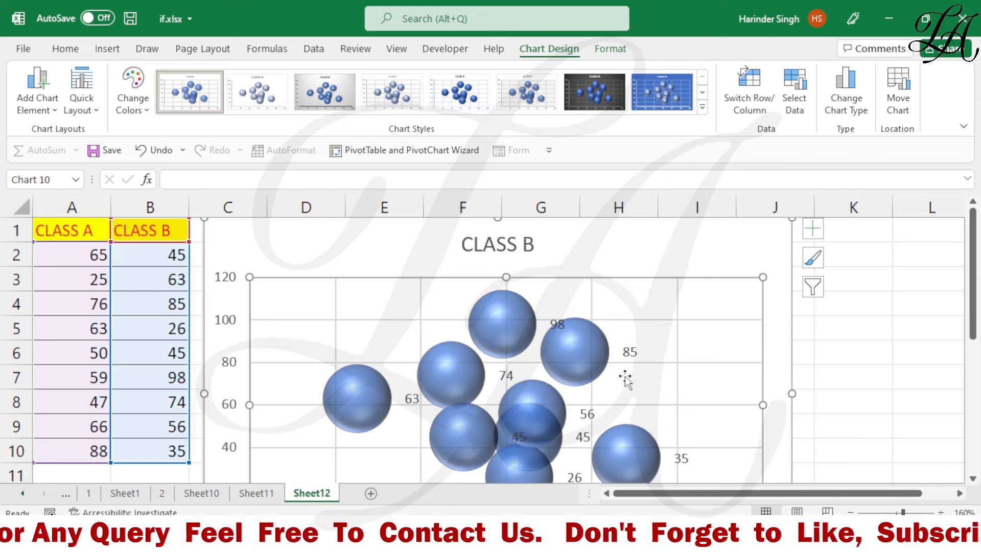
# - Examine the new chart's axes and the row 6 bubble's position and size against the CLASS A and CLASS B columns
pyautogui.scroll(-2, 474, 397)
pyautogui.scroll(1, 519, 380)
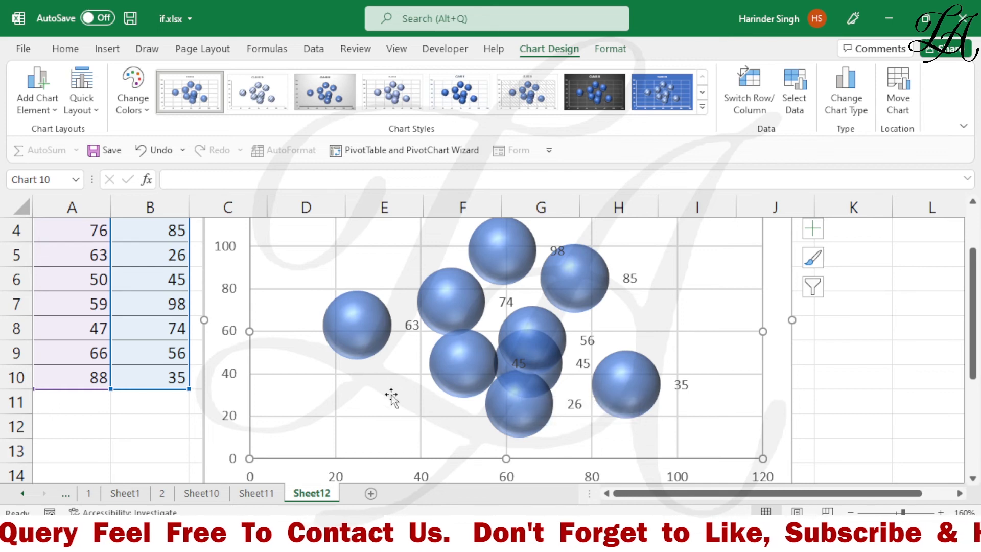
pyautogui.scroll(1, 207, 343)
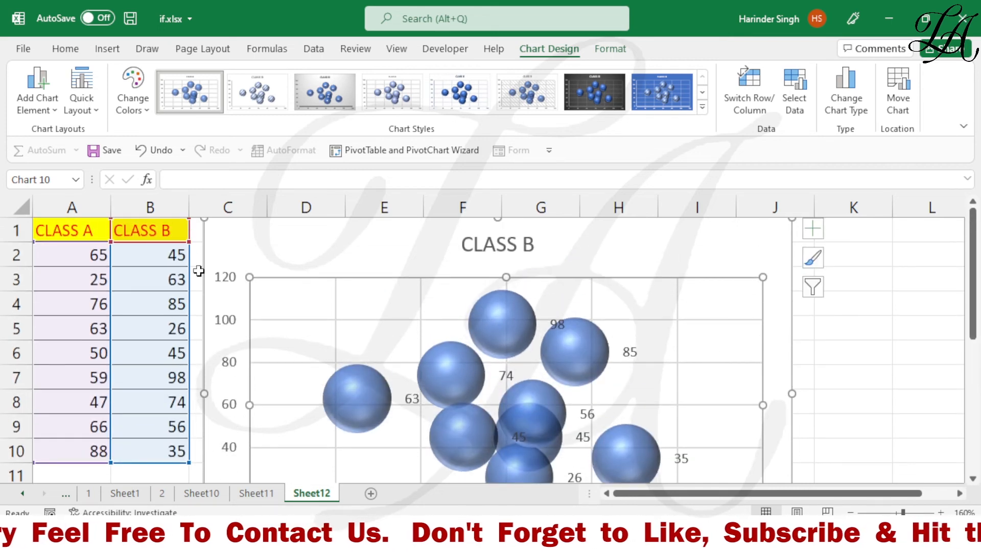
pyautogui.moveTo(478, 437)
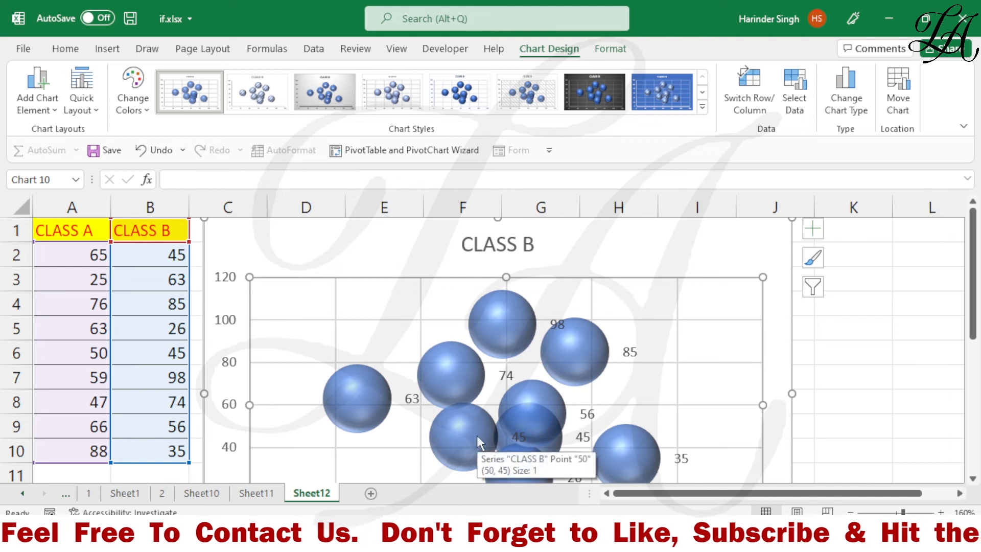